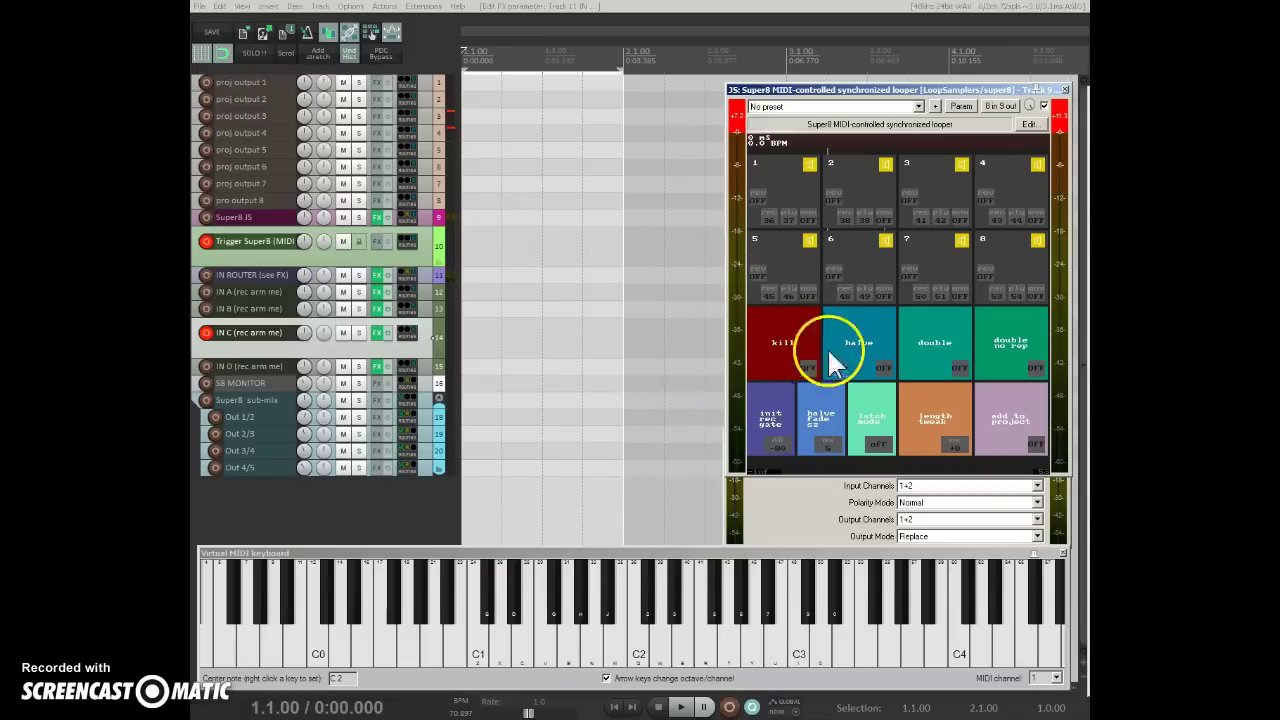
Step: Toggle record-arm on the IN A–D tracks until all four input tracks are disarmed
click(205, 330)
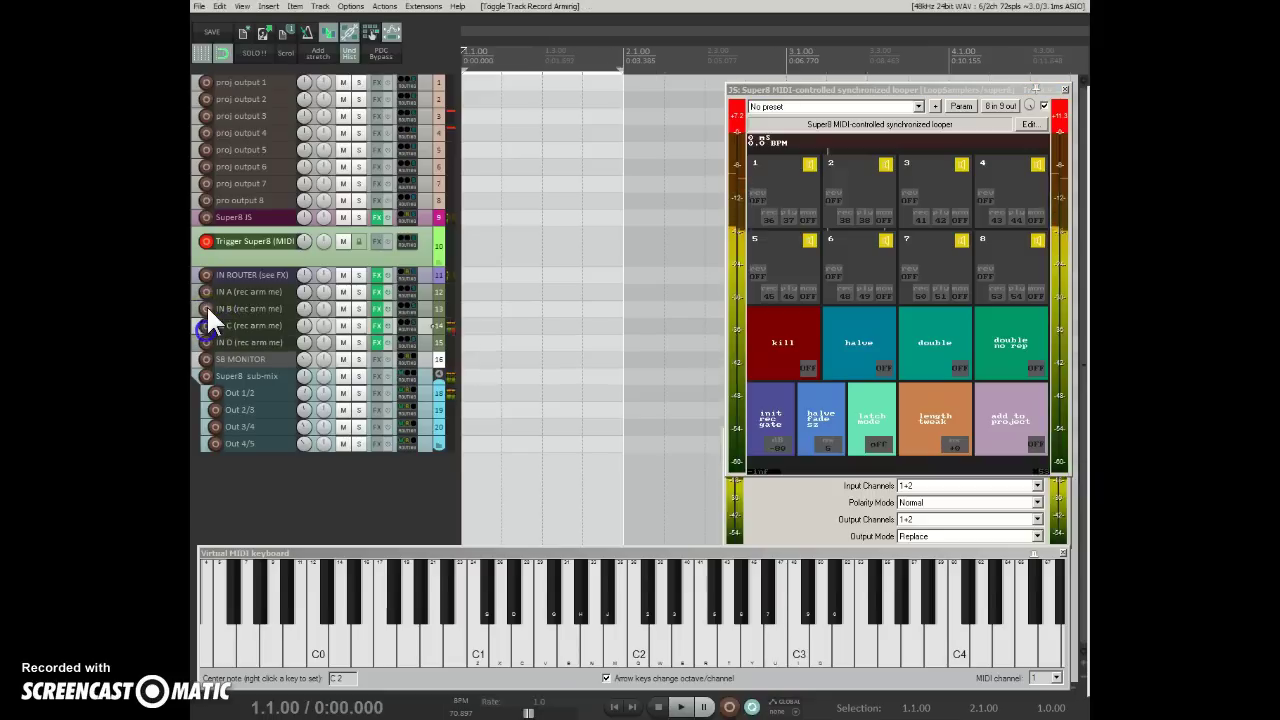
click(206, 305)
click(205, 316)
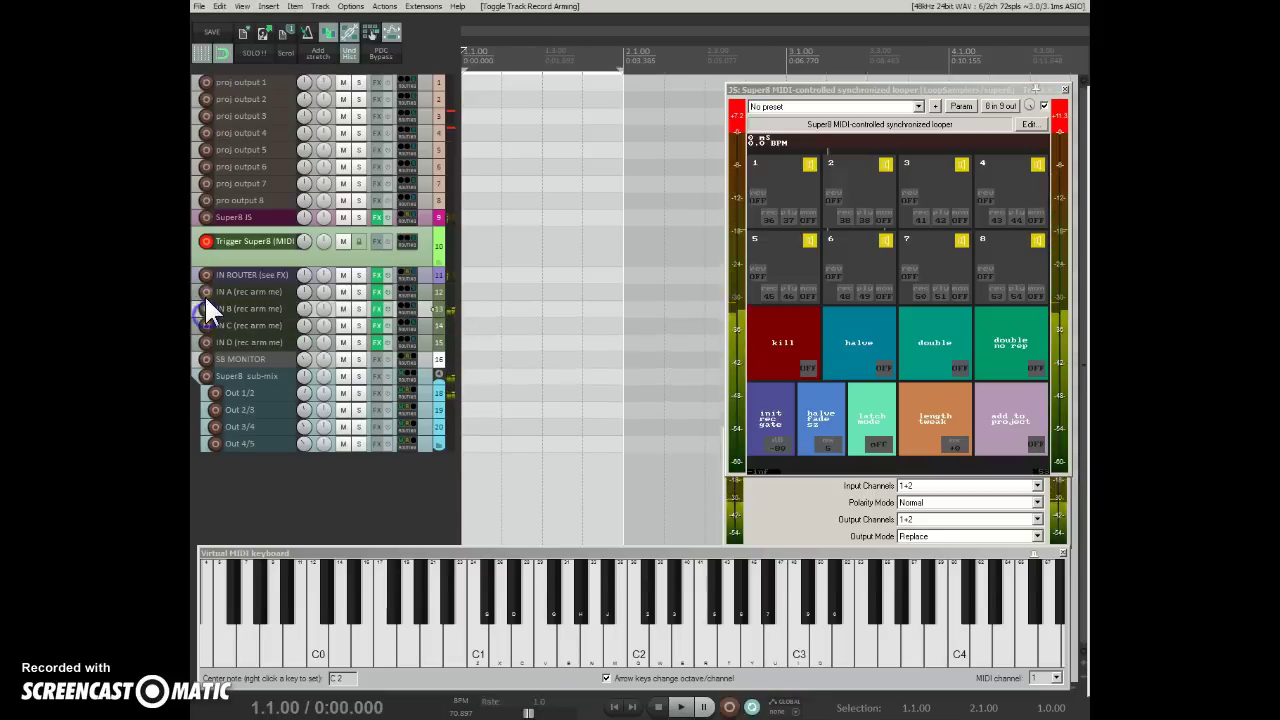
click(205, 292)
click(205, 366)
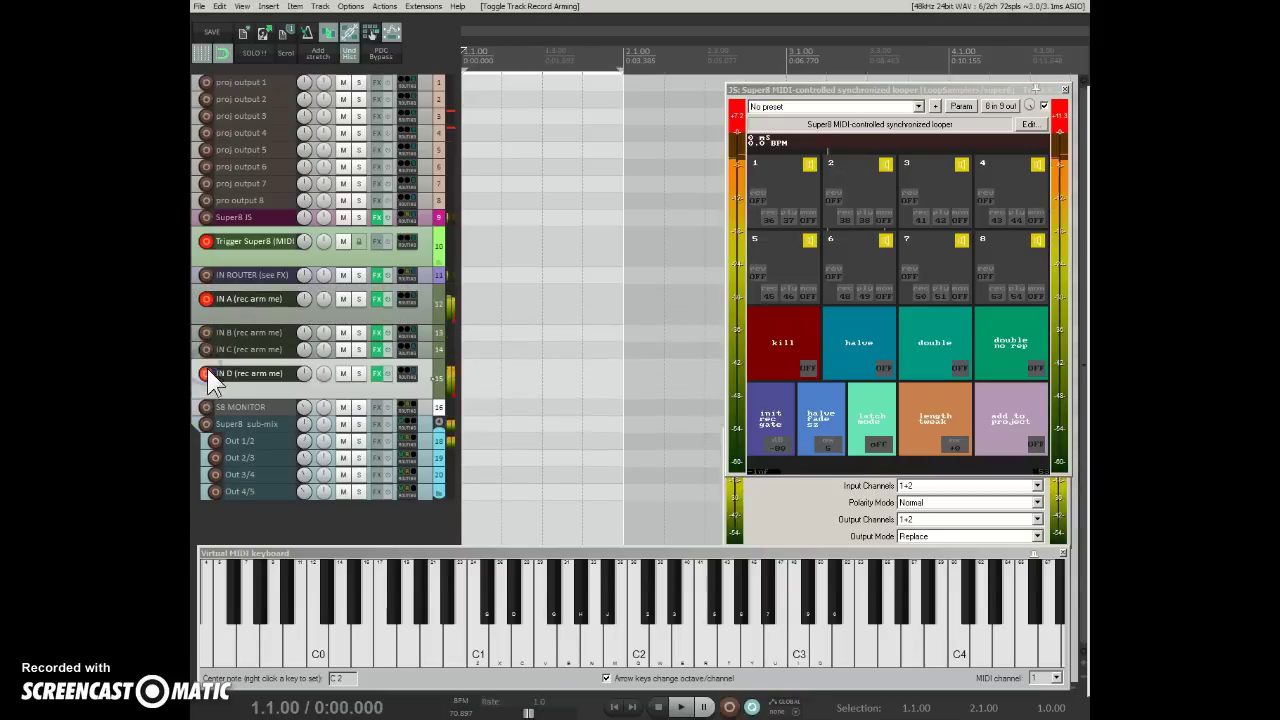
click(205, 299)
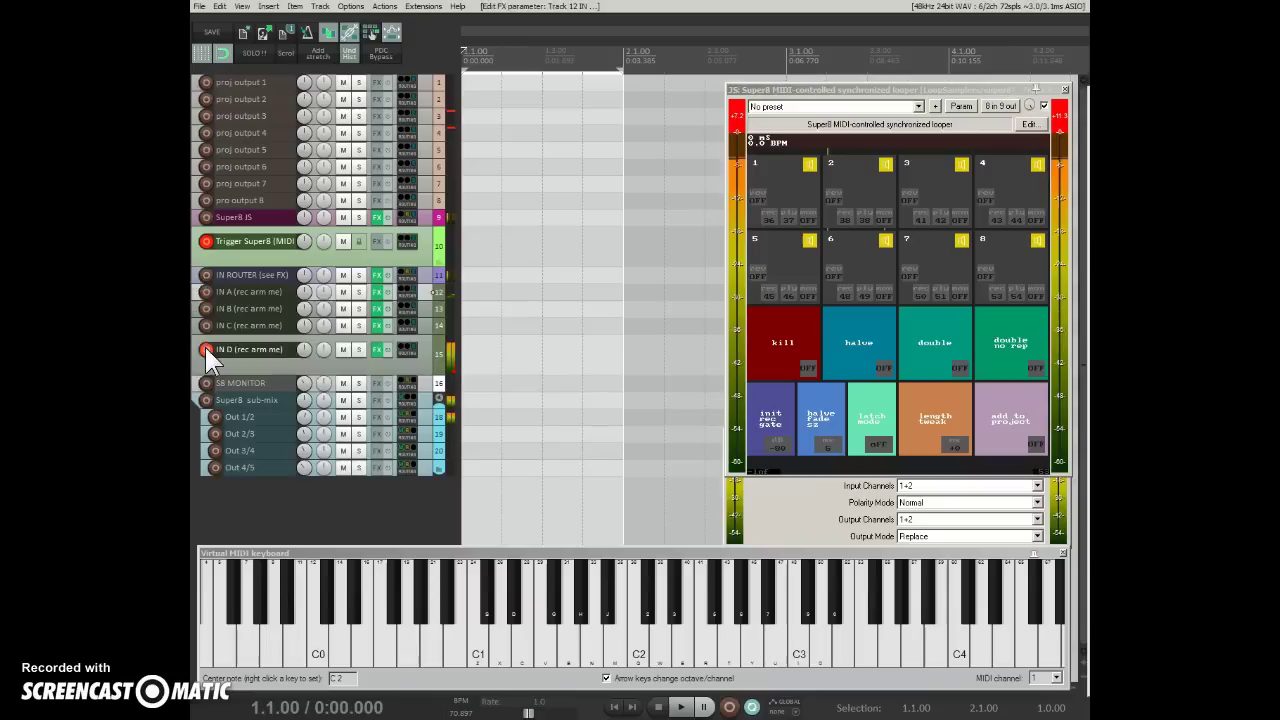
click(205, 349)
click(207, 306)
click(205, 318)
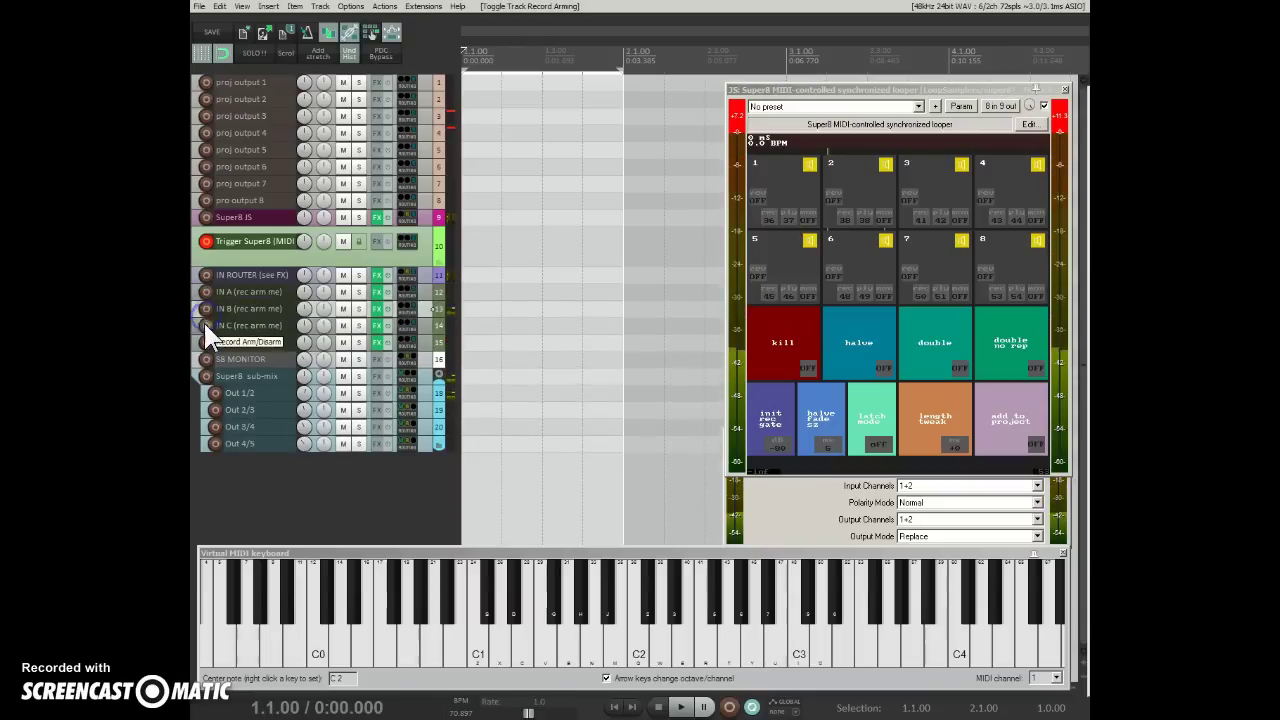
Step: Keep the IN ROUTER channel router's output channels on 1+2
click(440, 272)
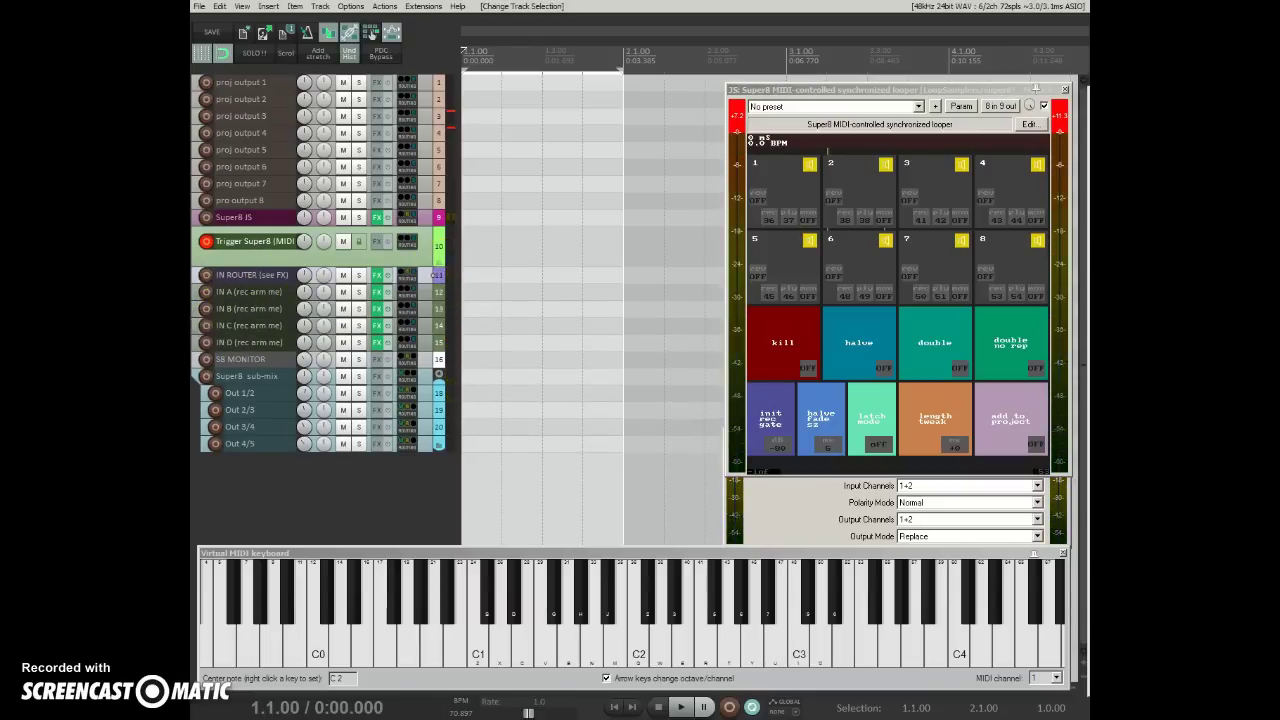
click(970, 519)
click(917, 519)
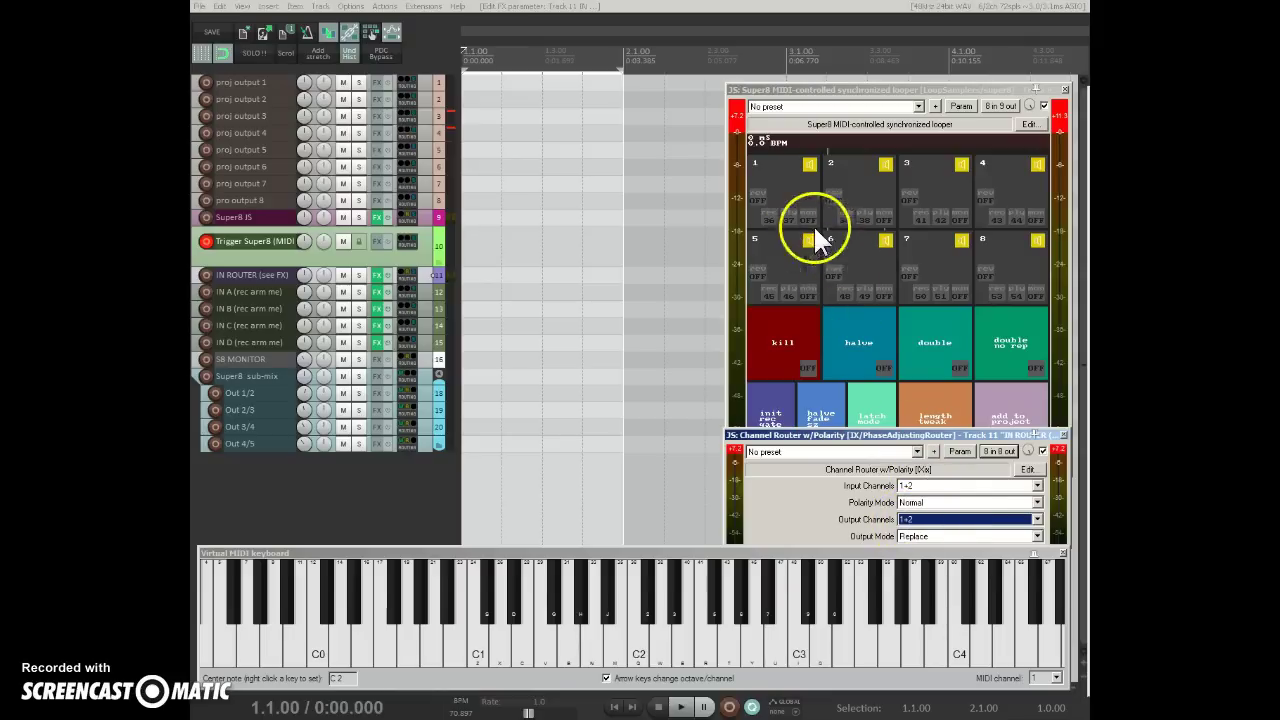
Step: Leave IN C as the record-armed input track
click(205, 308)
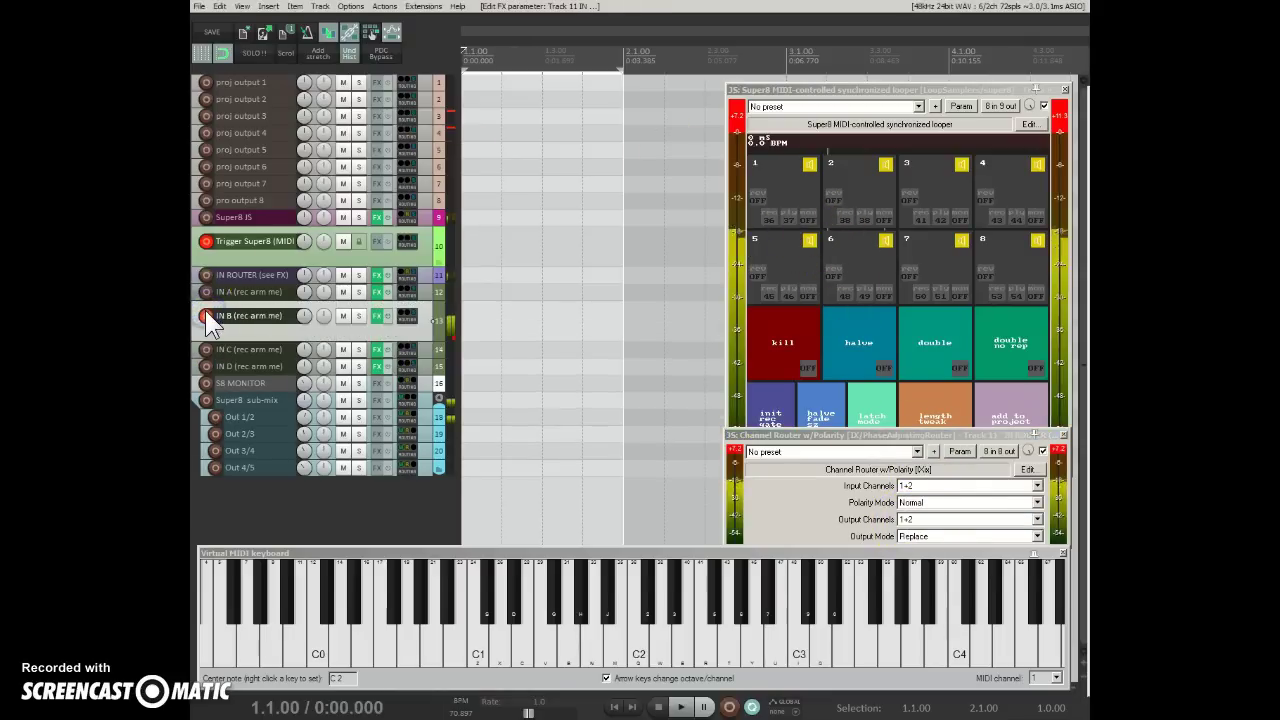
click(205, 290)
click(207, 329)
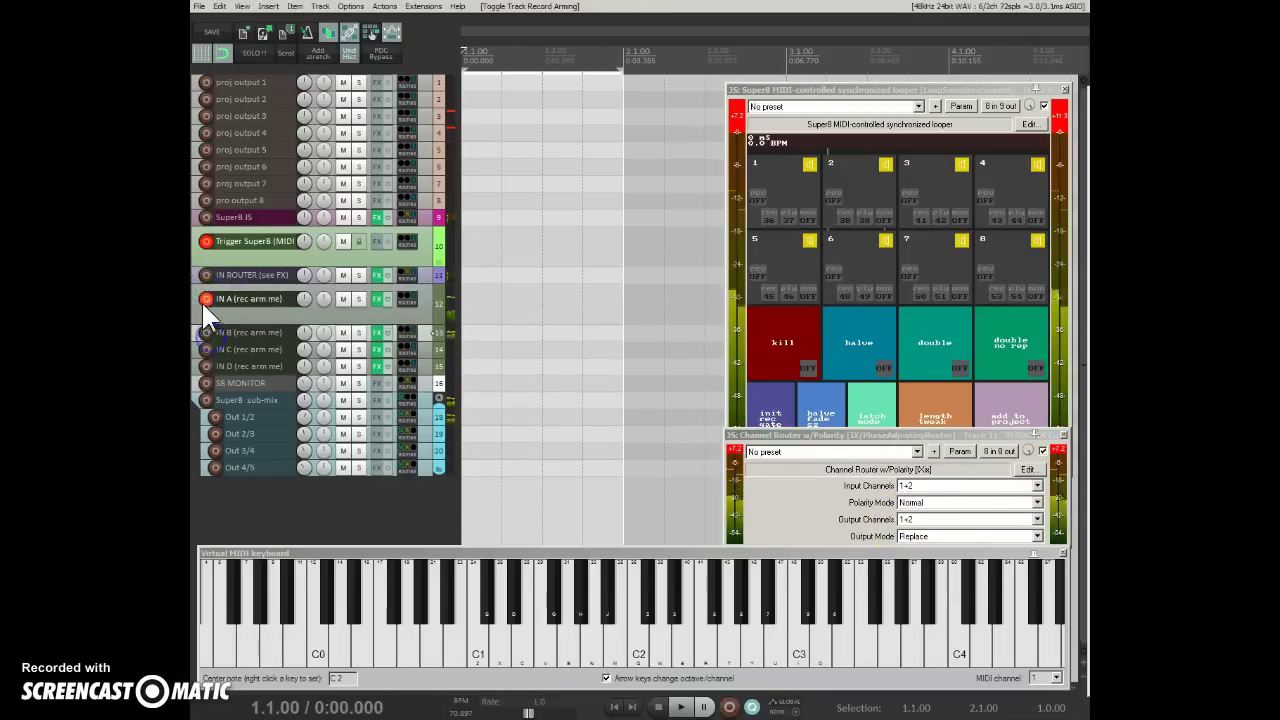
click(201, 300)
click(205, 325)
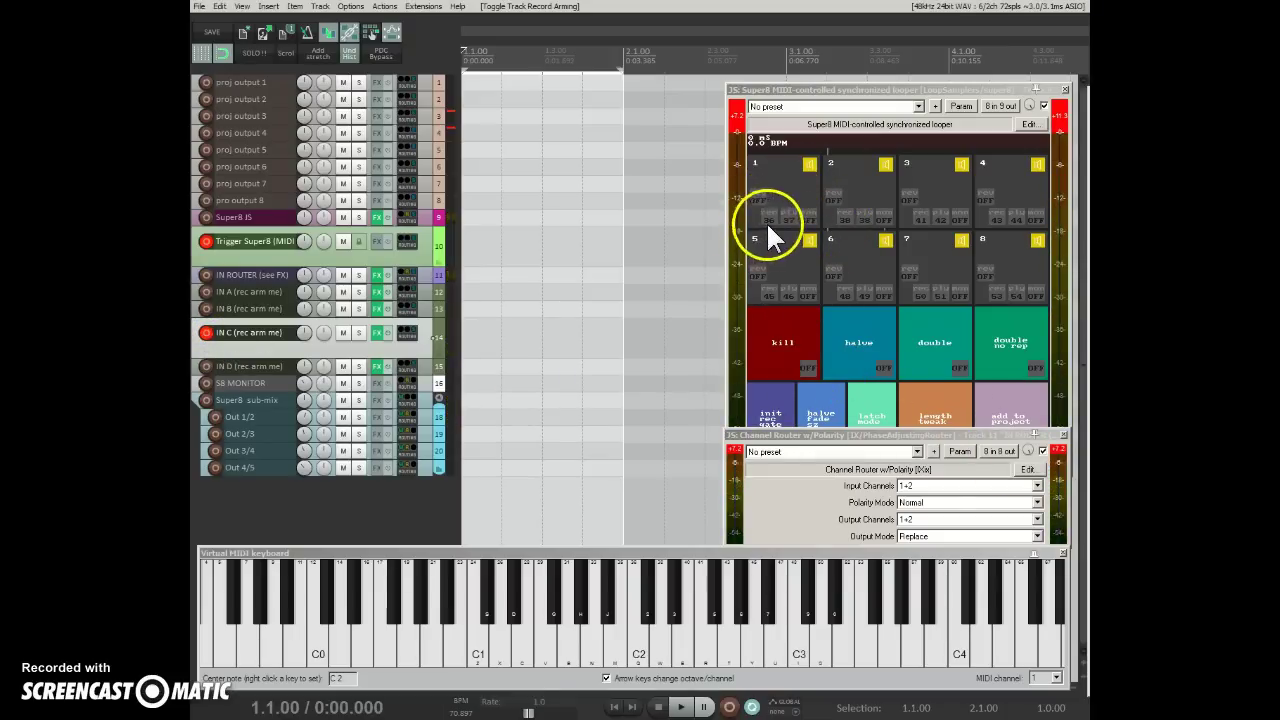
Step: Bring the Super8 looper forward, set its record gate threshold to -90, and focus the MIDI keyboard
click(790, 90)
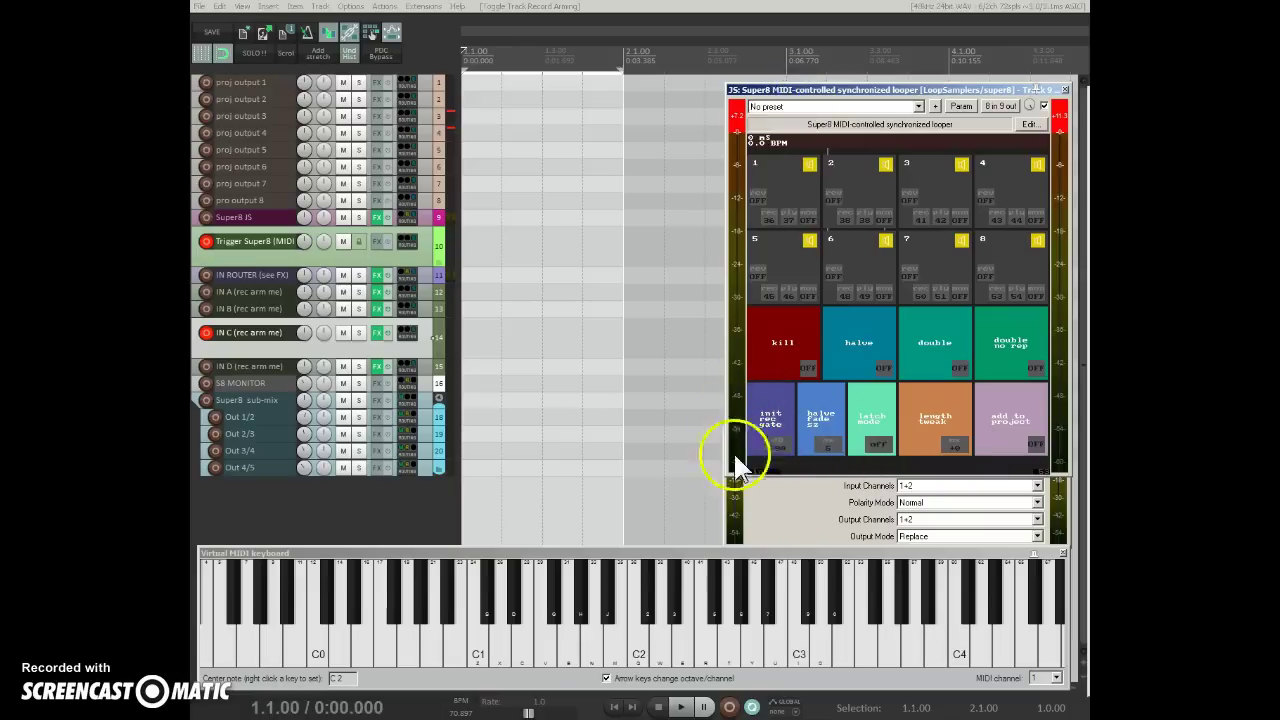
click(775, 439)
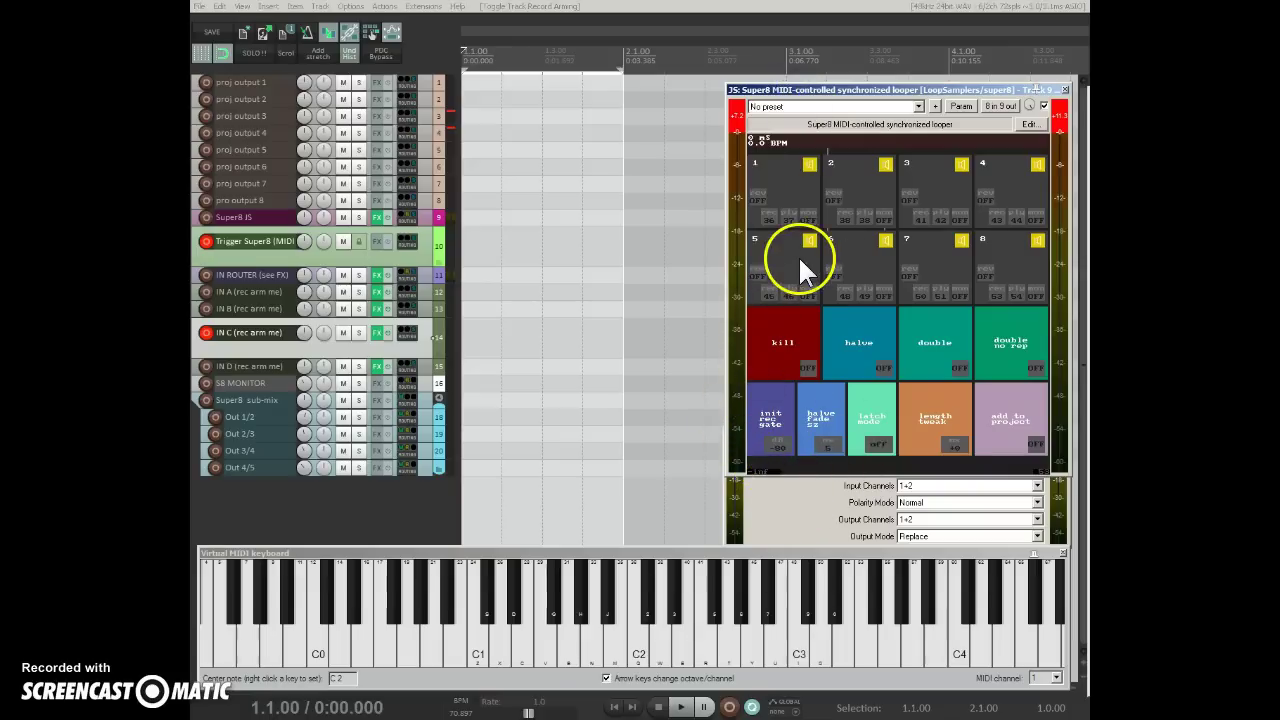
click(615, 553)
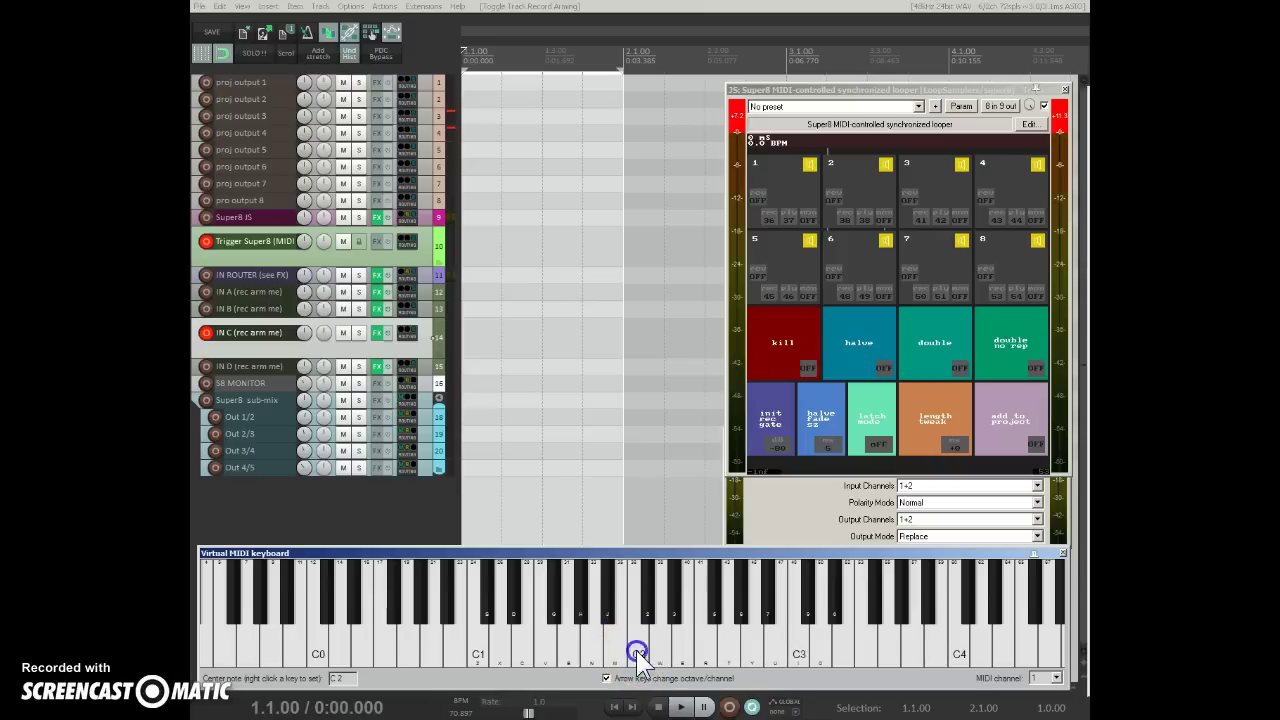
Step: Trigger Super8 recording on pads 1 and 2 with the virtual keyboard's C2 note
click(636, 650)
click(659, 652)
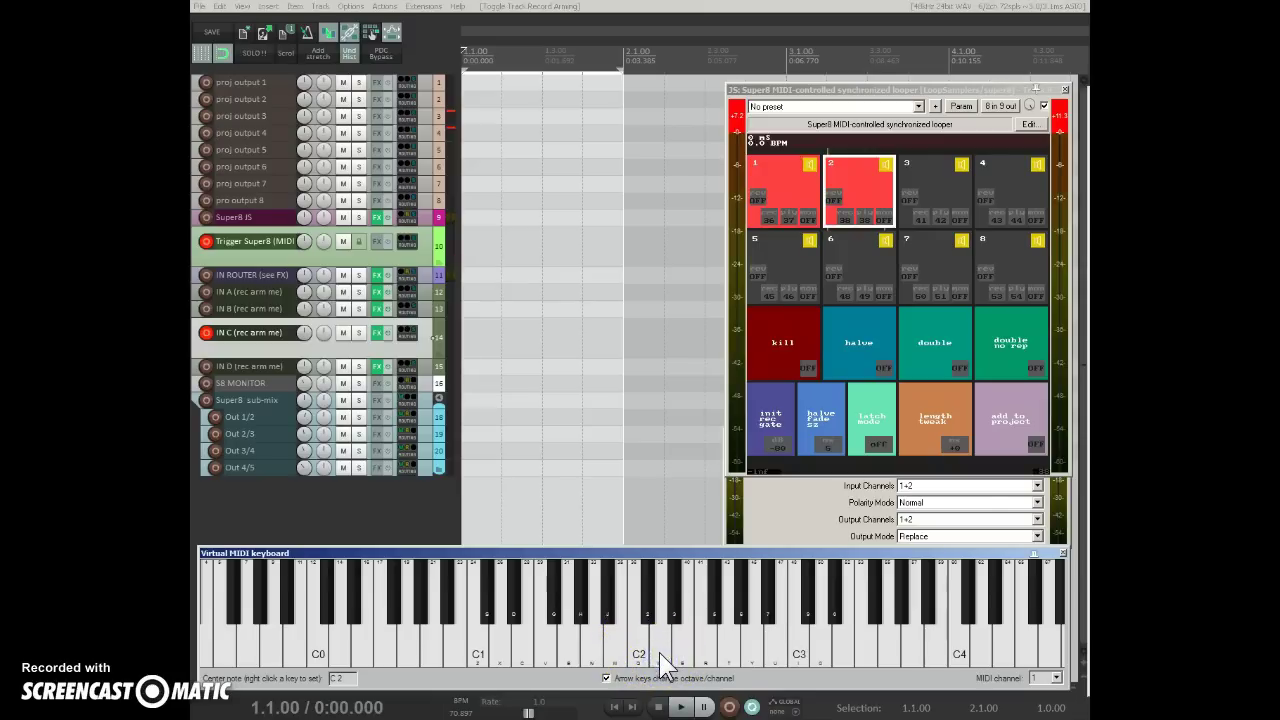
click(638, 655)
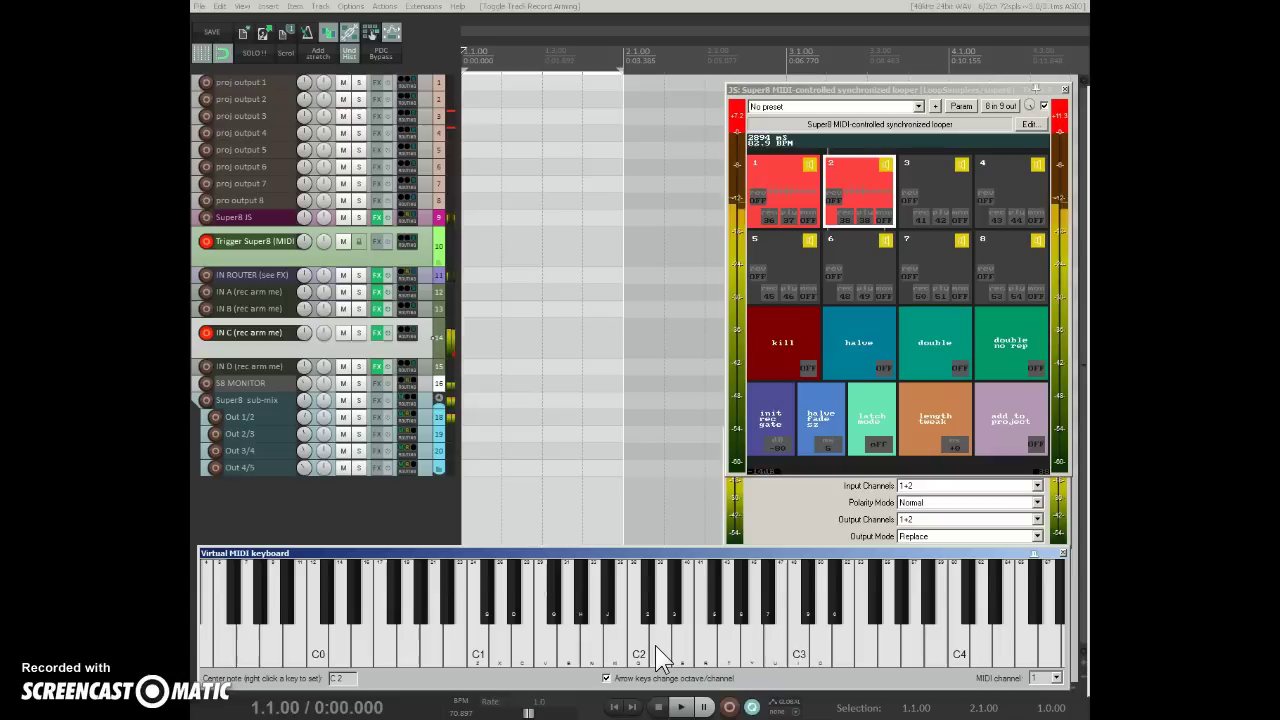
click(655, 650)
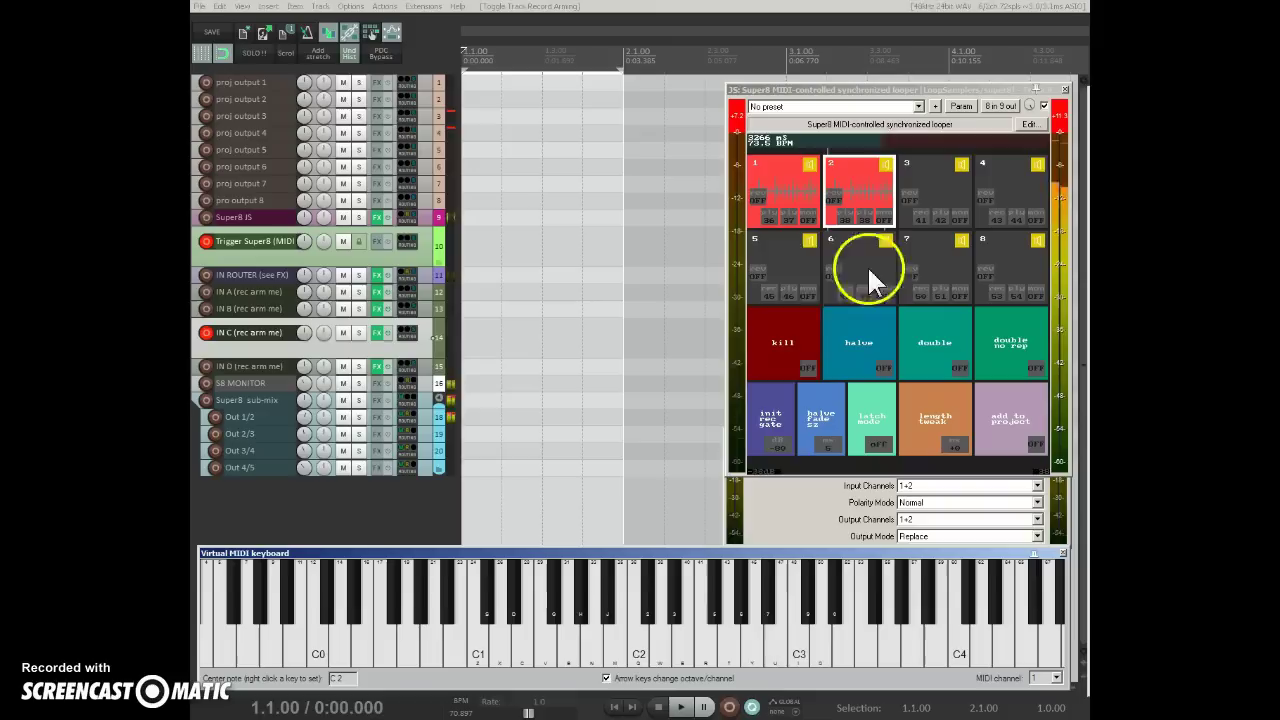
Step: Close Super8 slots 1 and 2, start slot 3, and move arming from IN C to IN D
click(786, 209)
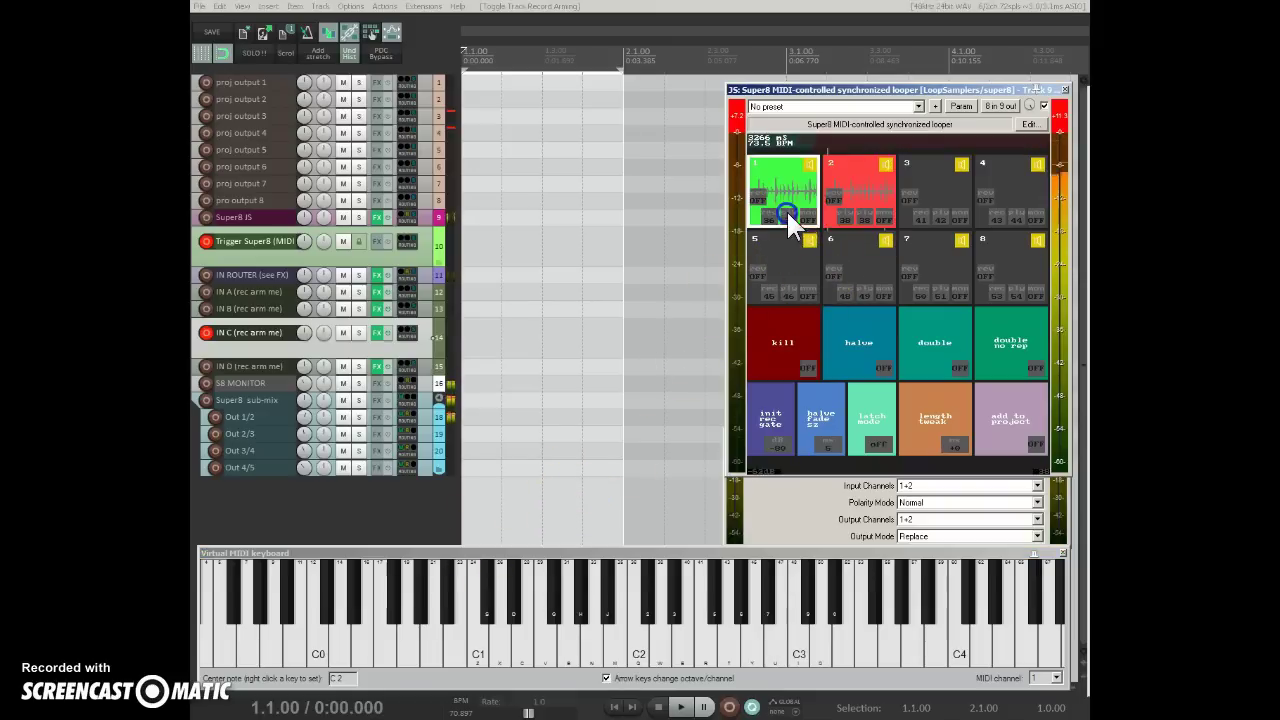
click(922, 211)
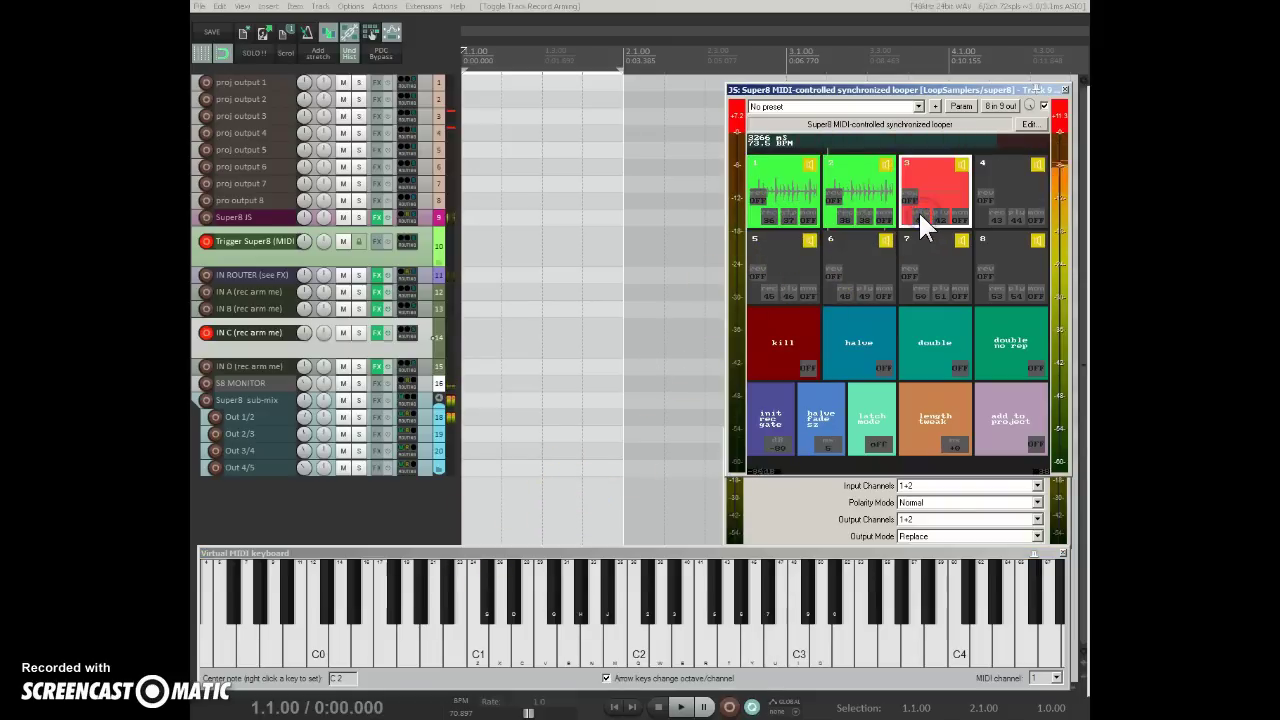
click(206, 333)
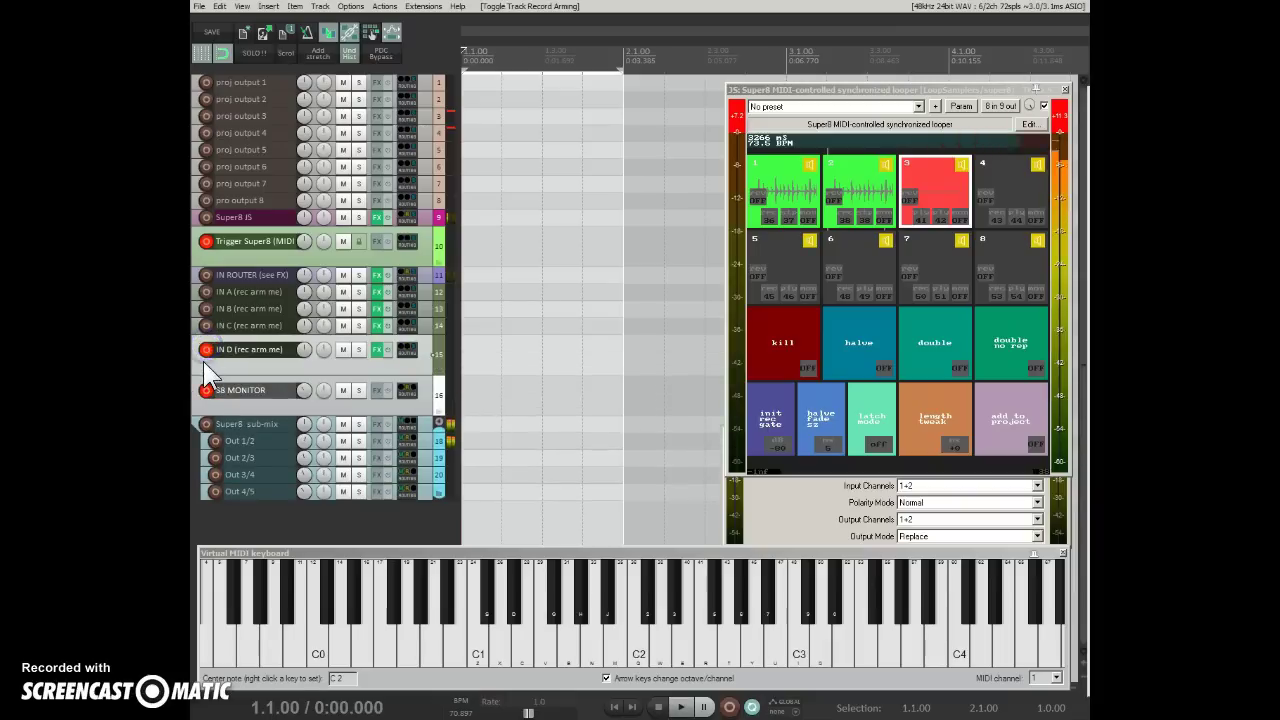
click(206, 372)
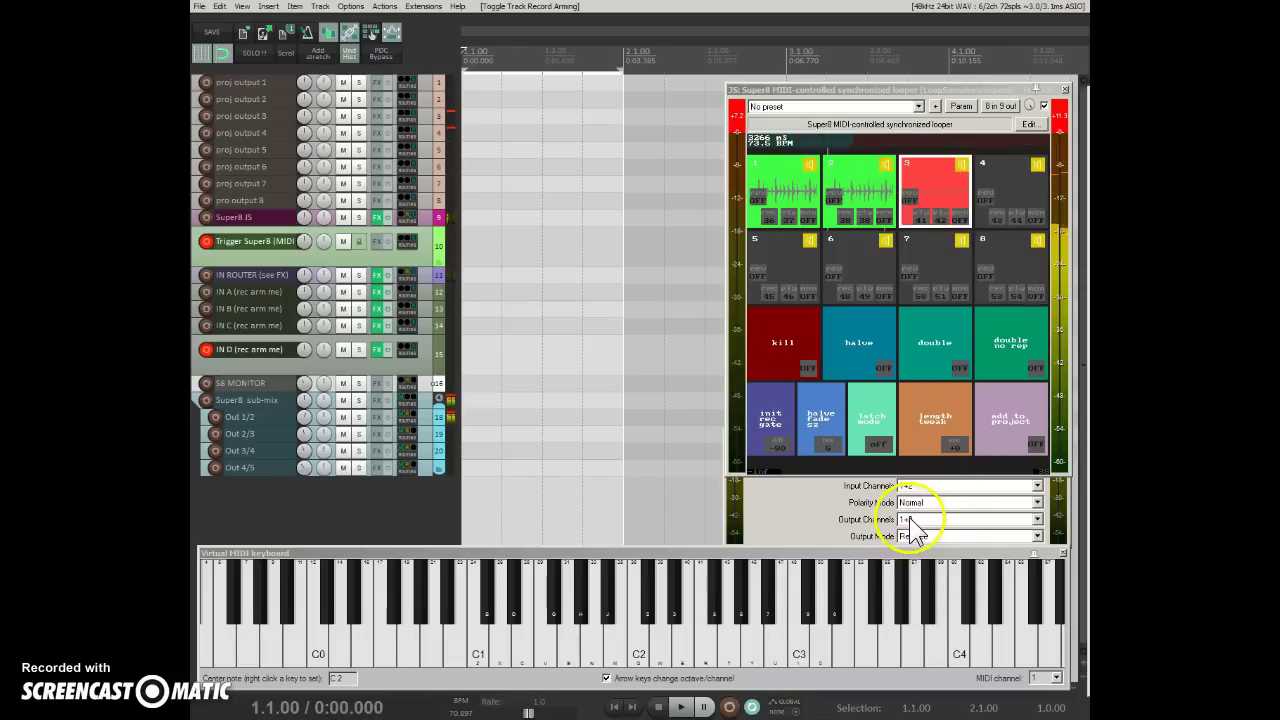
Step: Record a loop into slot 4 and finish slot 3 so both play
click(998, 207)
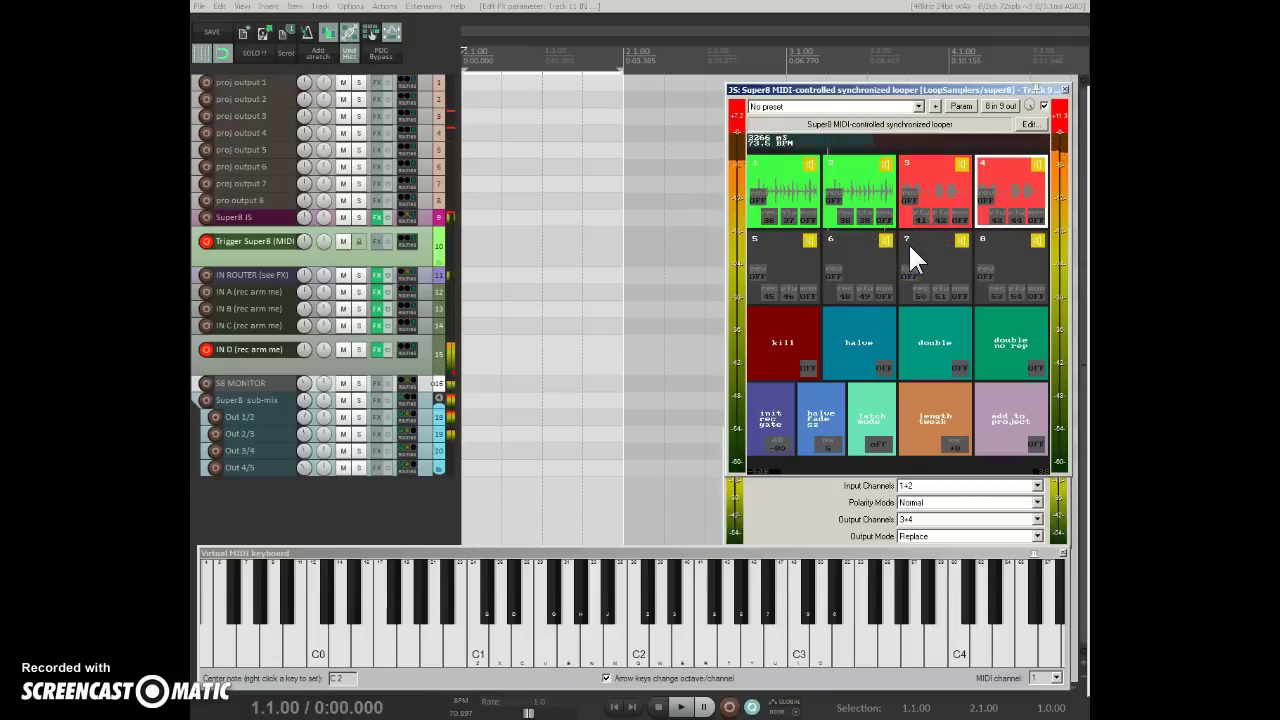
click(950, 205)
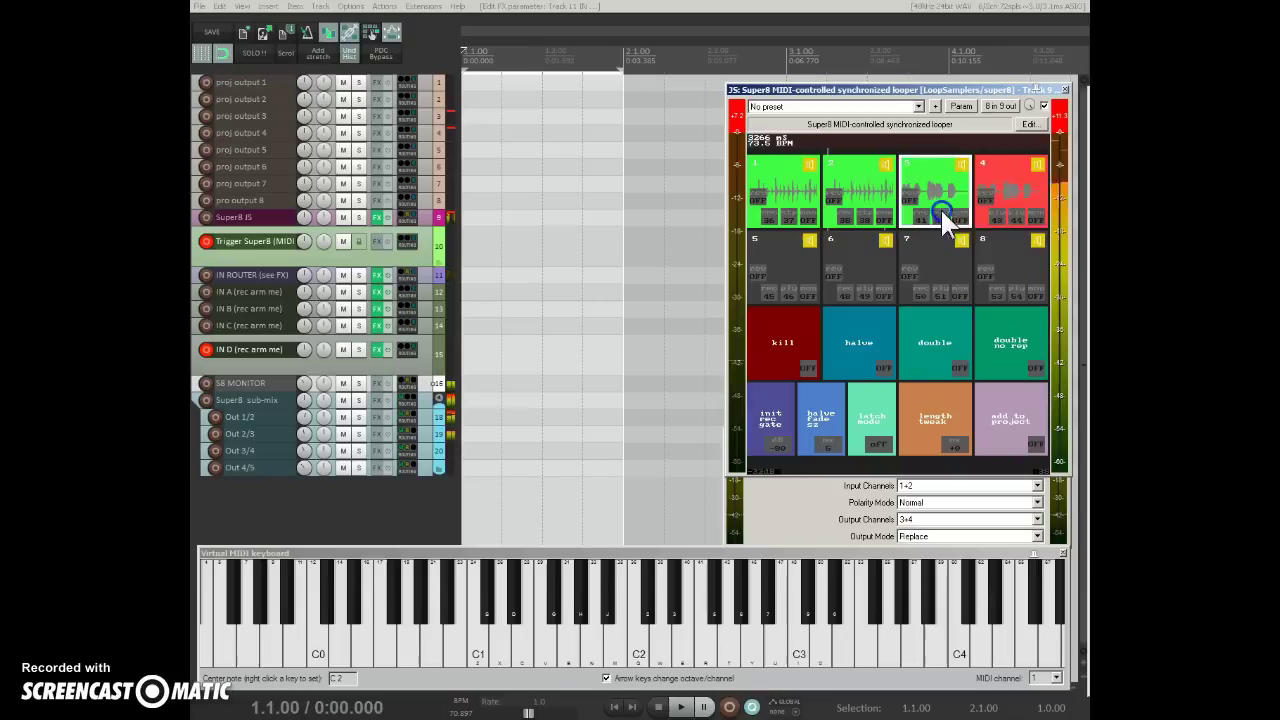
click(1020, 210)
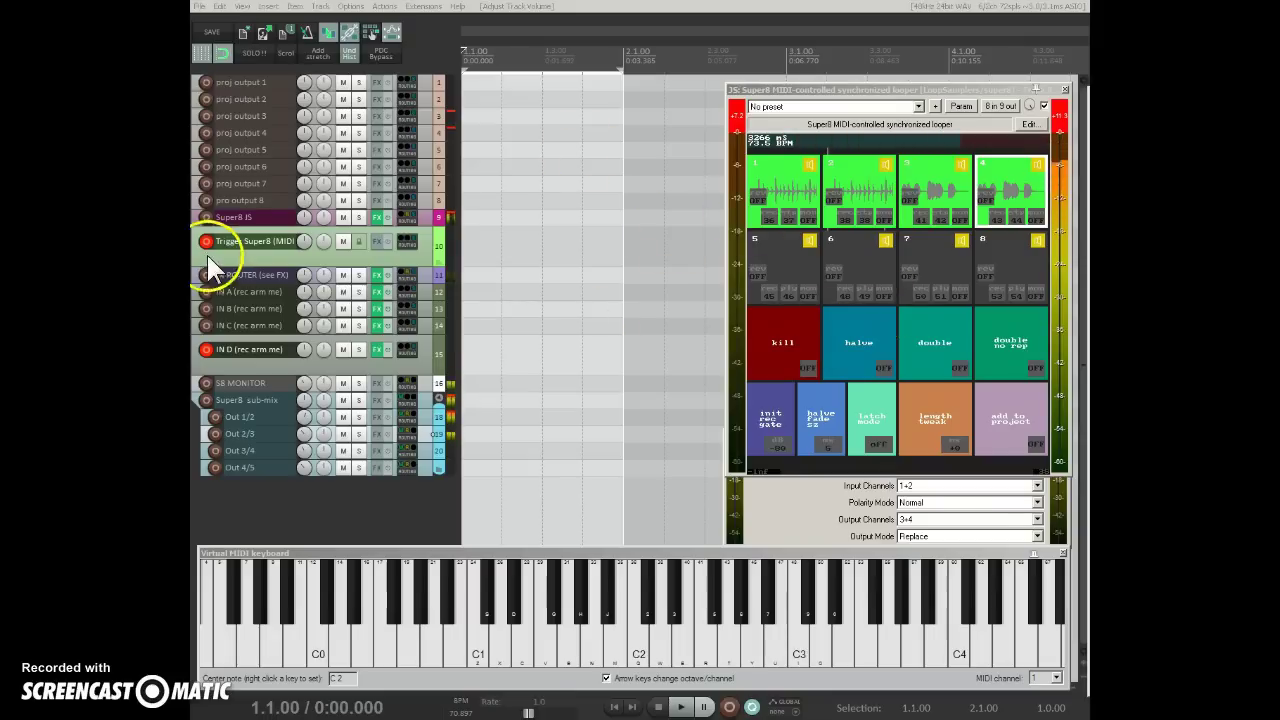
Step: Arm IN B and disarm IN C, leaving IN B as the only armed input
click(207, 332)
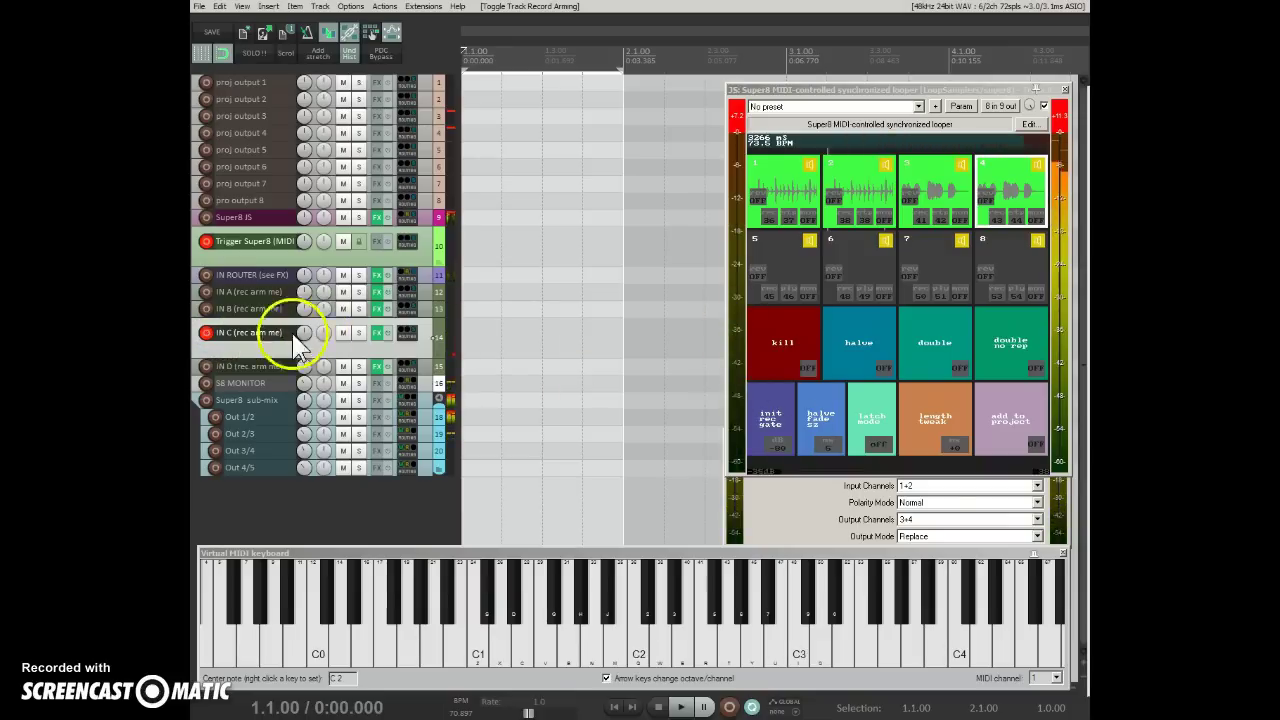
click(207, 309)
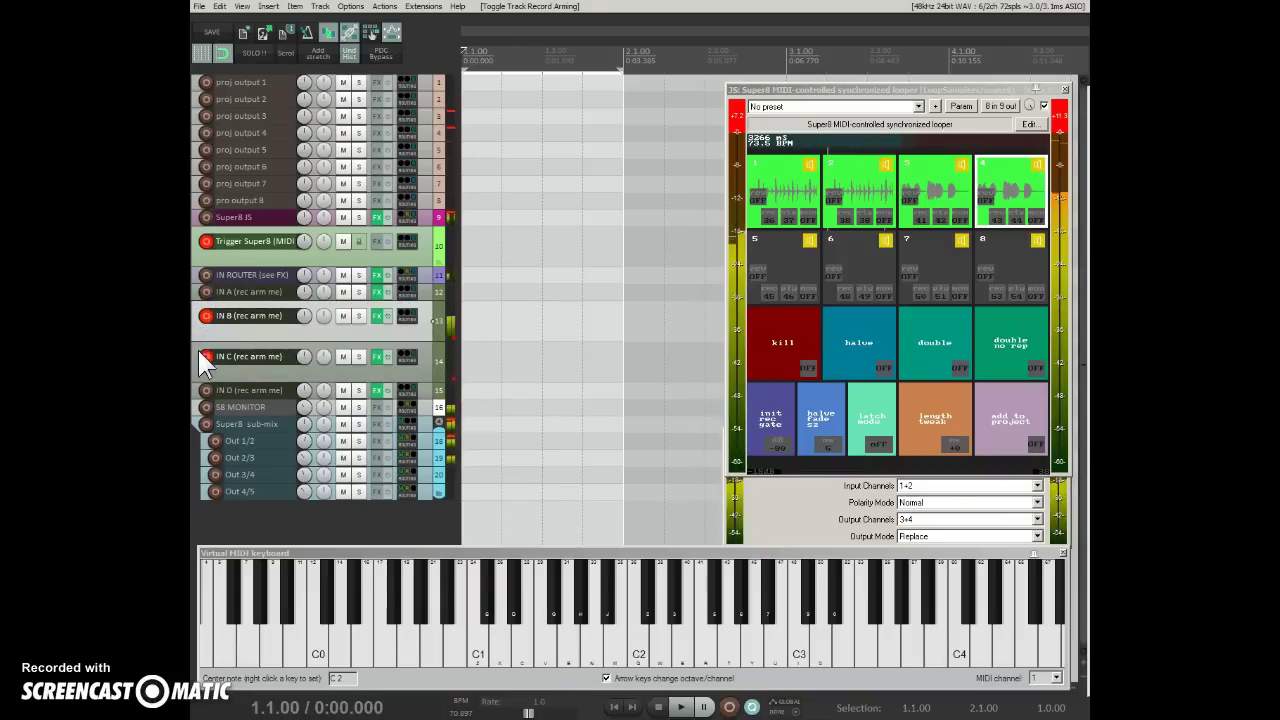
click(207, 356)
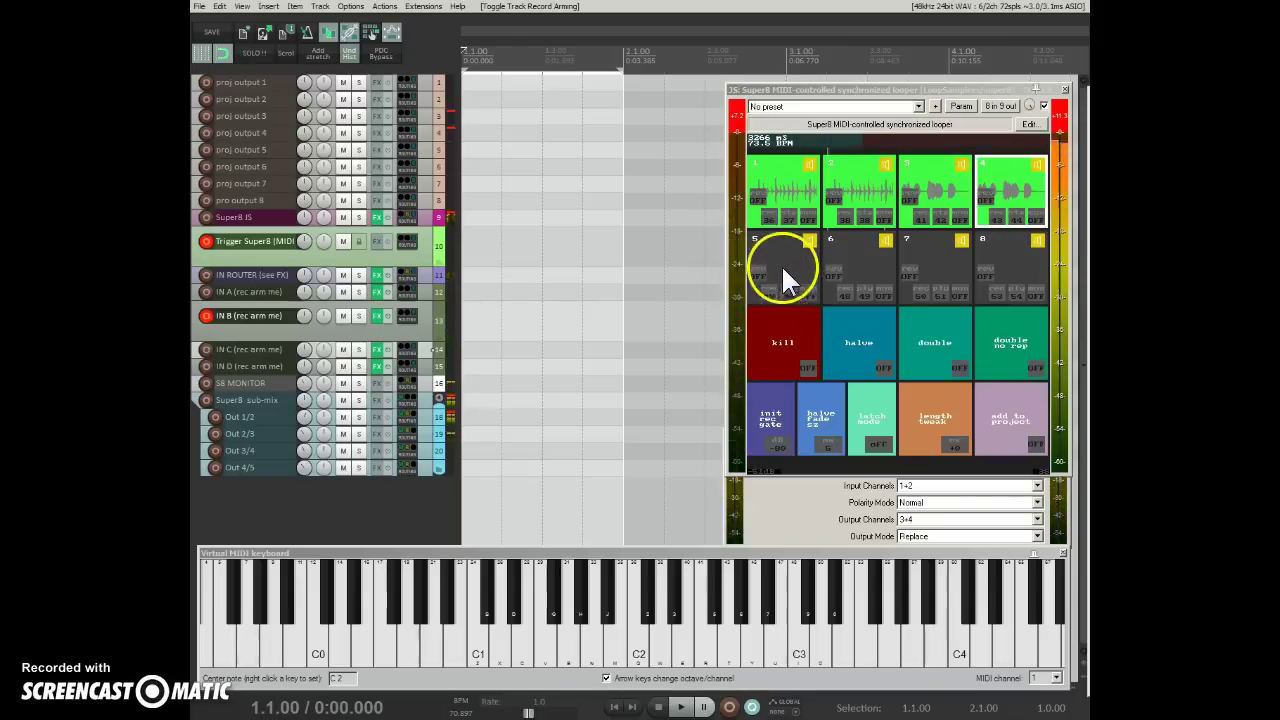
scroll(920, 519, down, 1)
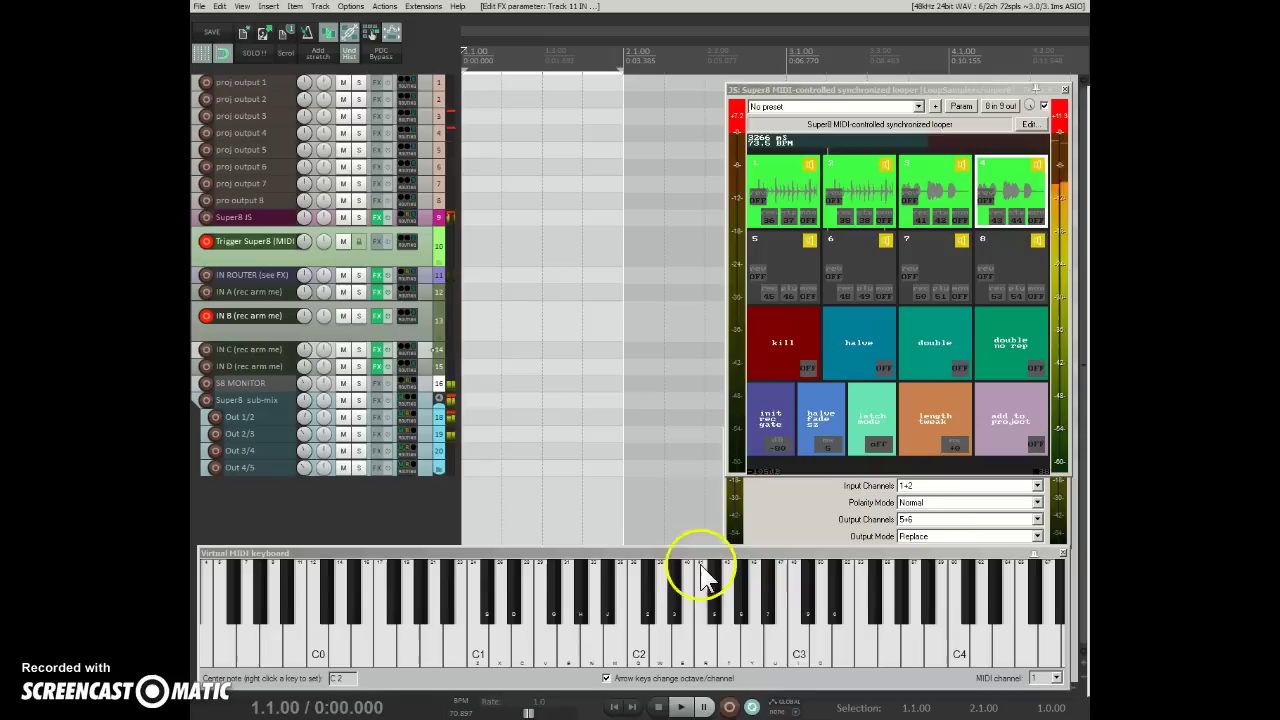
Step: Record loops into Super8 slots 5 and 6 and set them playing
click(740, 640)
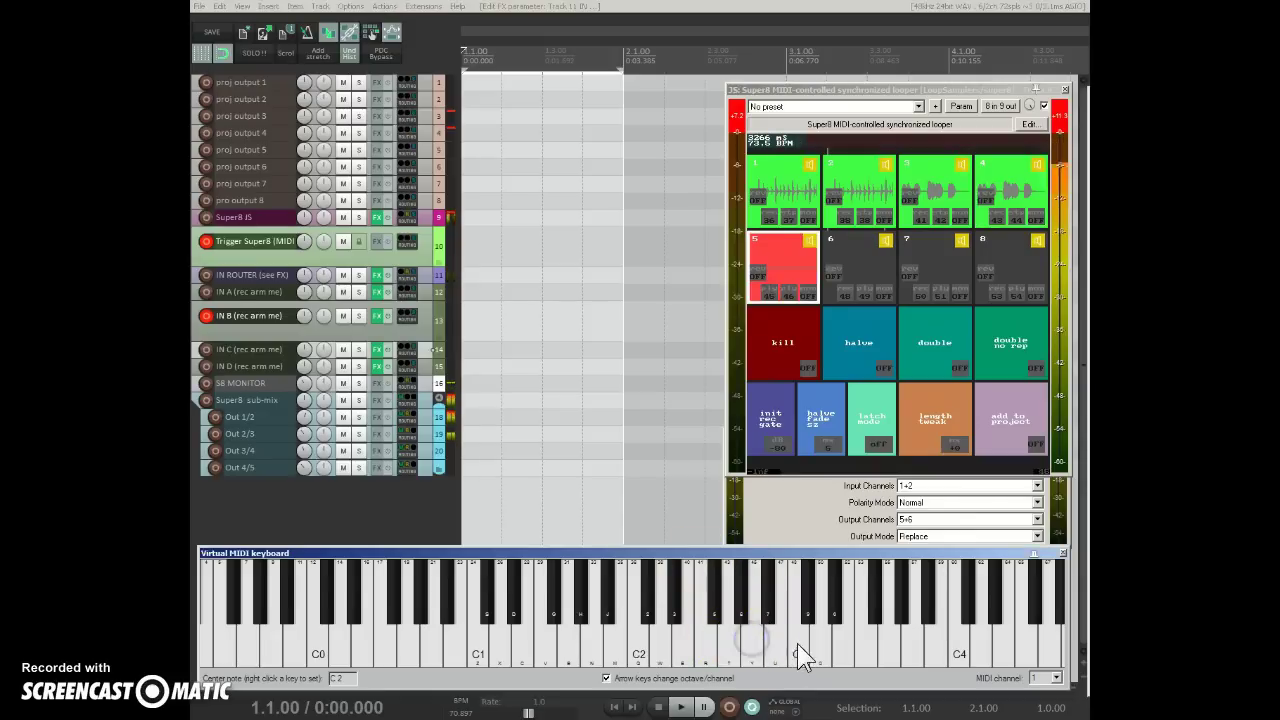
click(798, 644)
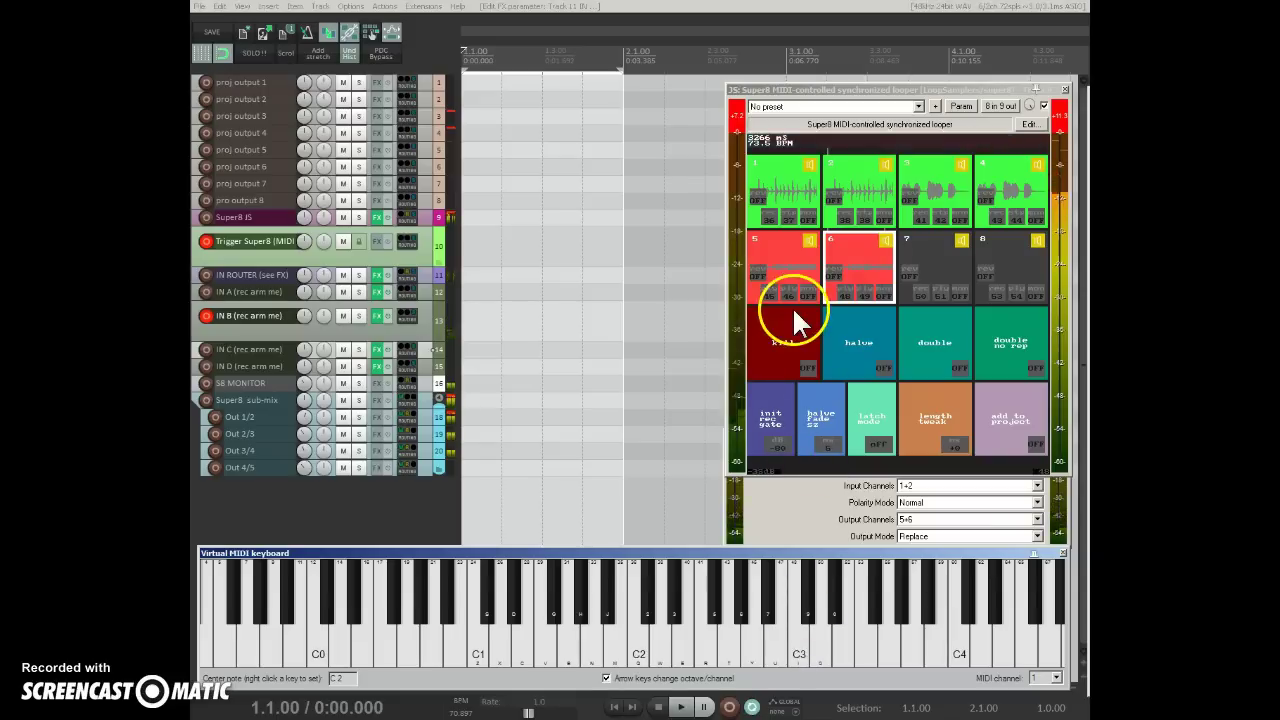
click(790, 272)
click(860, 275)
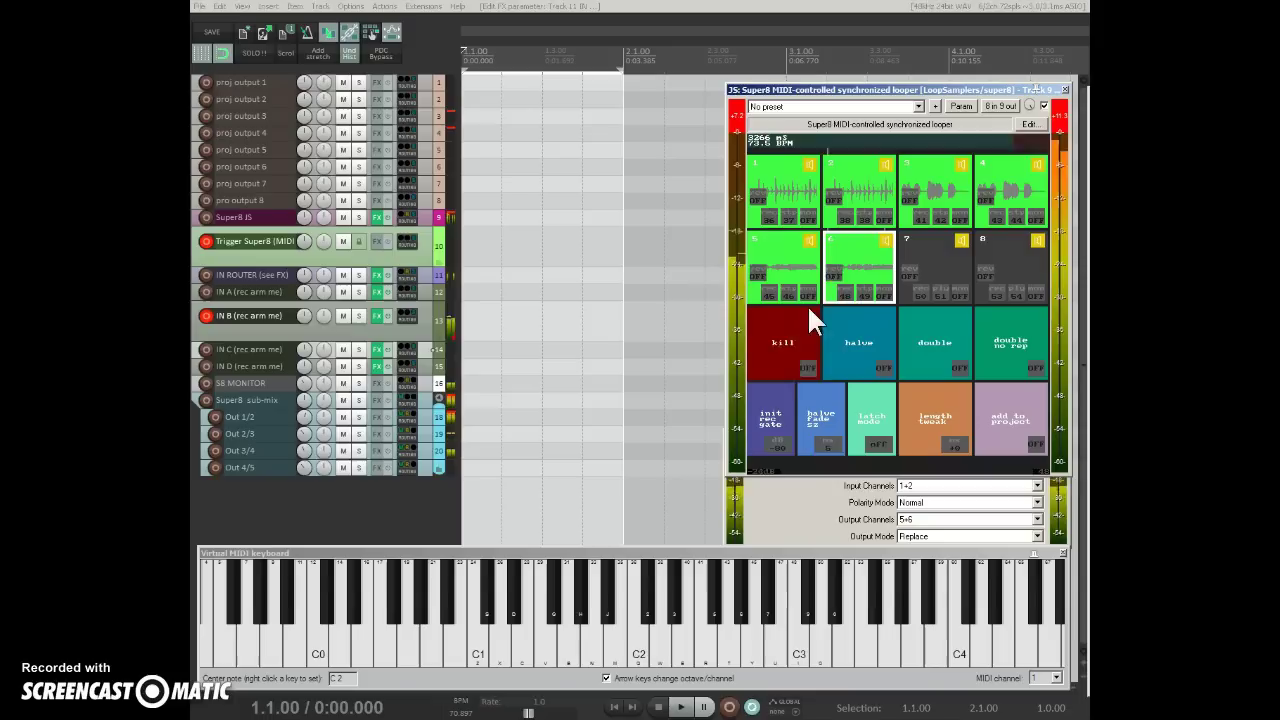
Step: Re-record fresh takes in slots 5 and 6
click(772, 290)
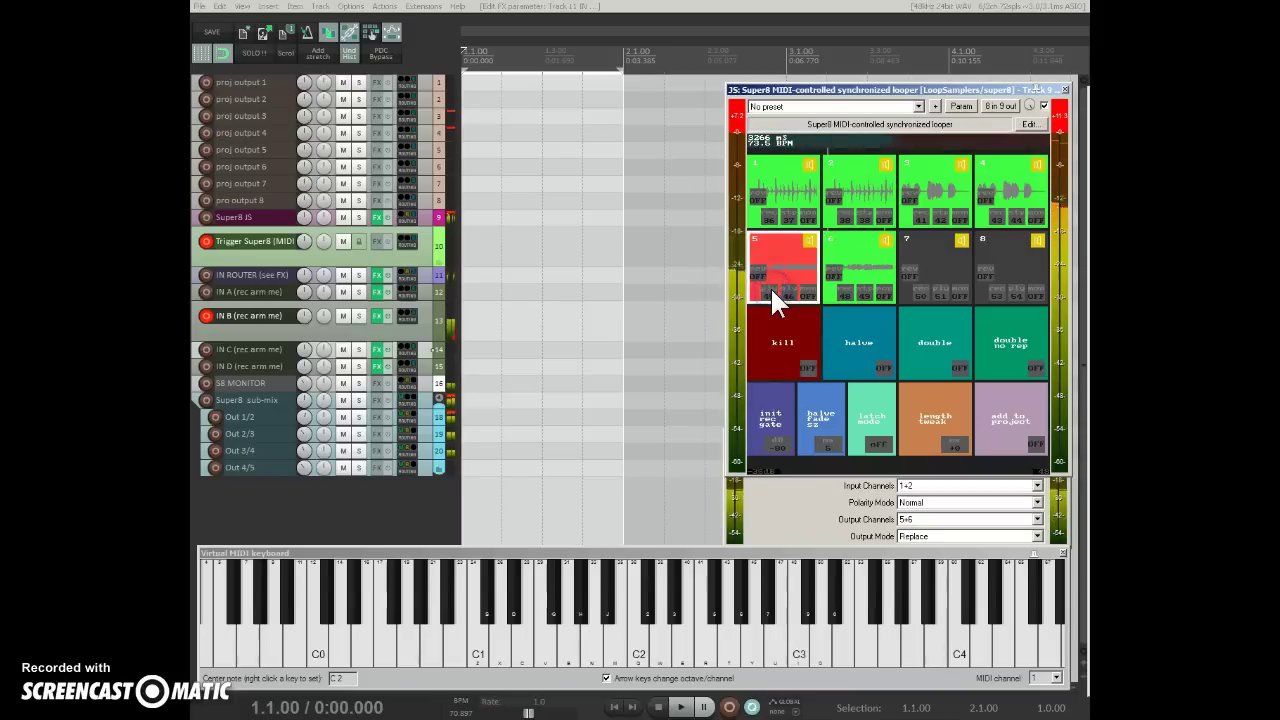
click(853, 288)
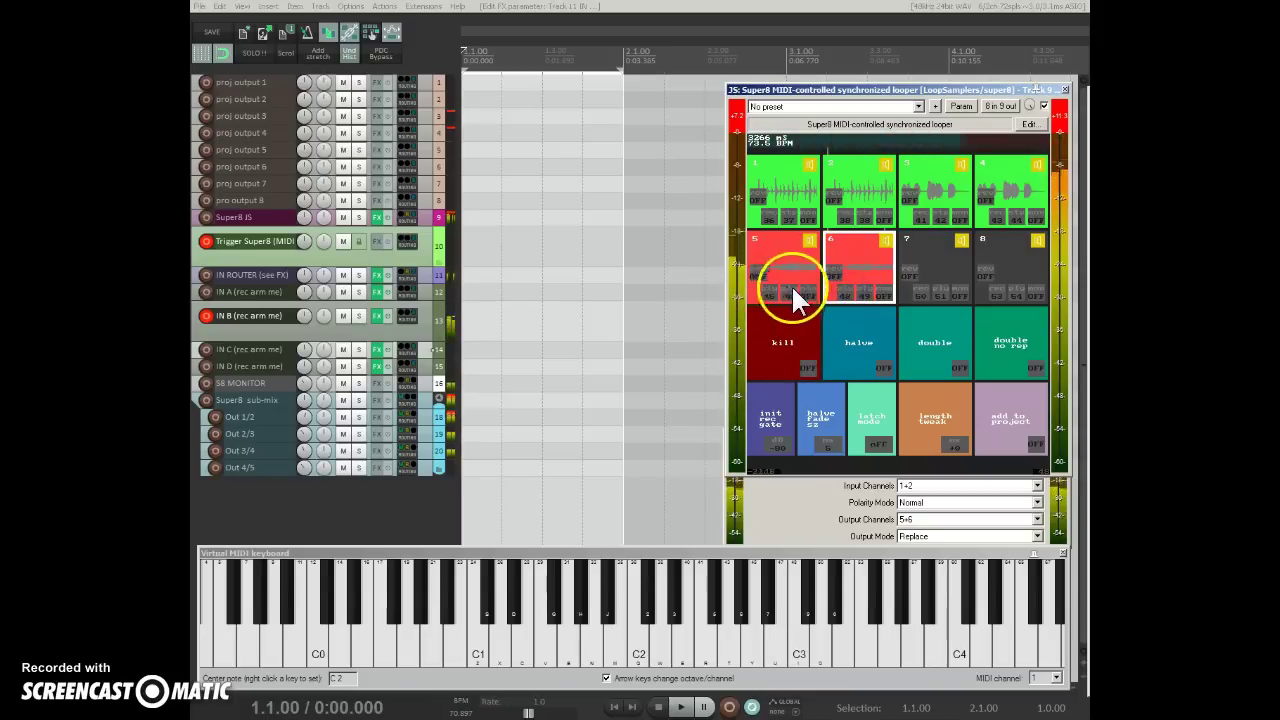
click(776, 286)
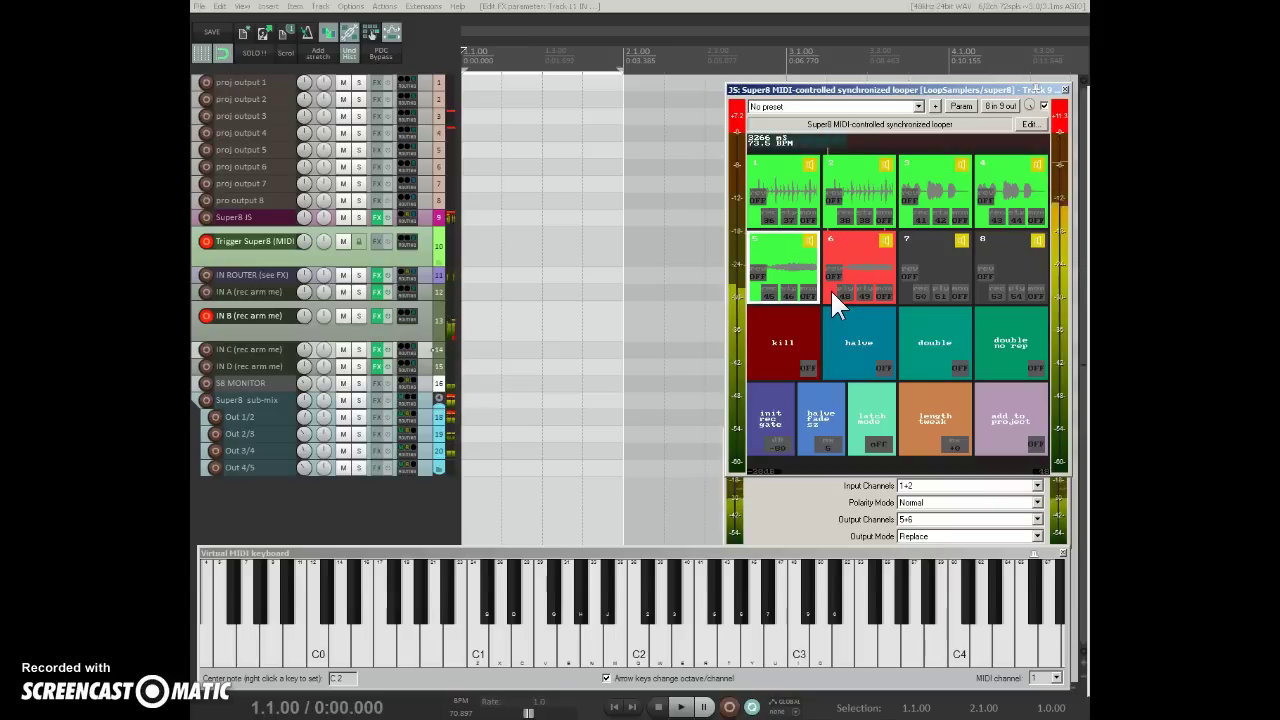
click(860, 289)
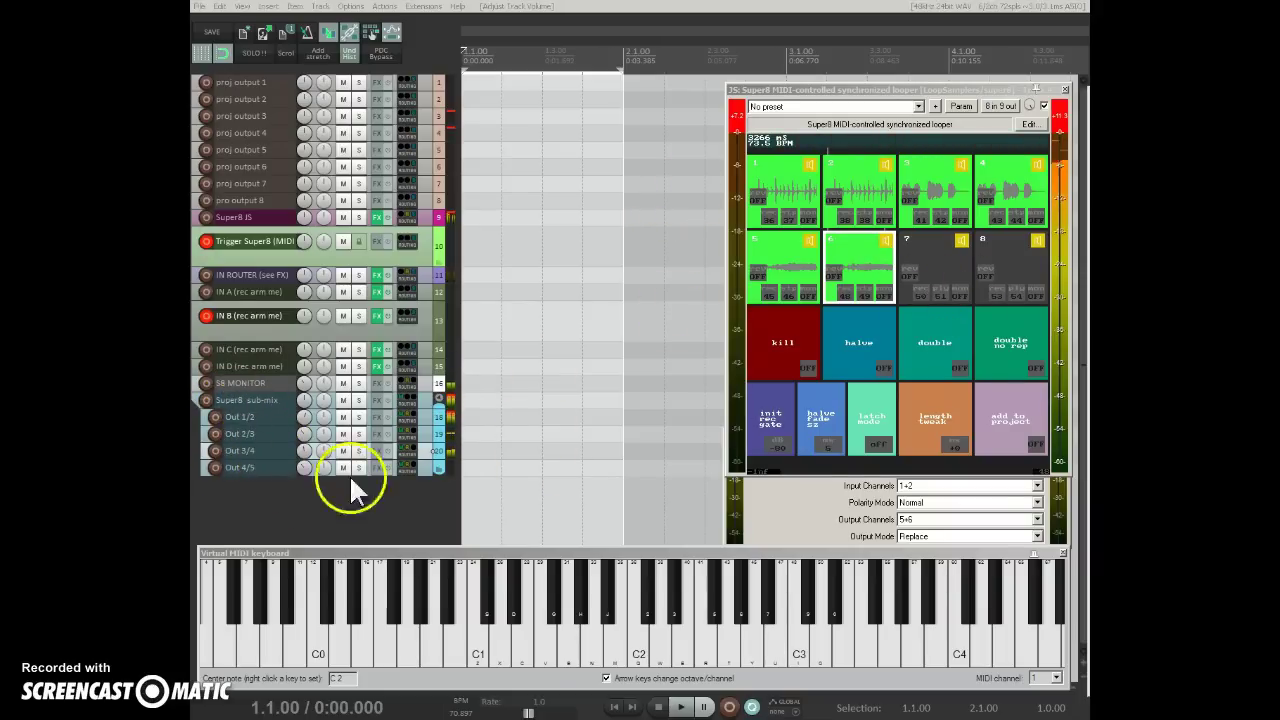
Step: Lower the Out 2/3 track volume and raise Out 1/2 to about -4.7 dB
click(303, 418)
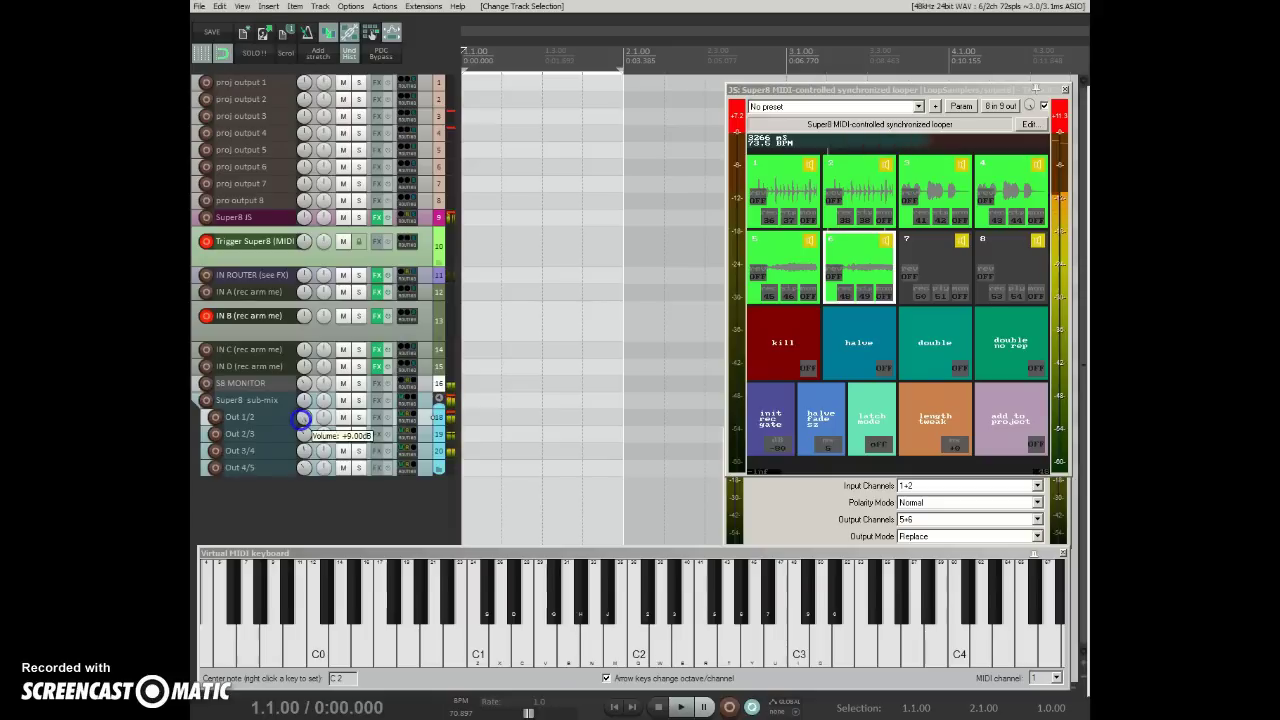
mouse_move(303, 433)
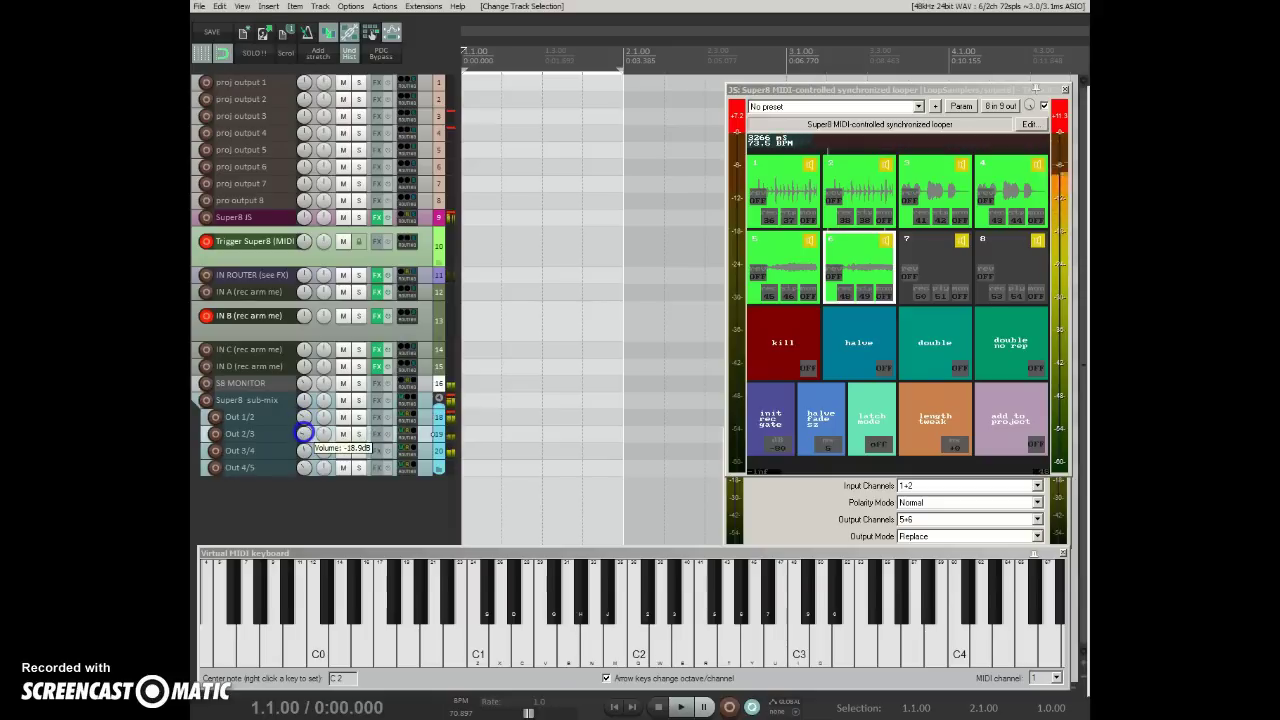
drag(303, 433, 303, 440)
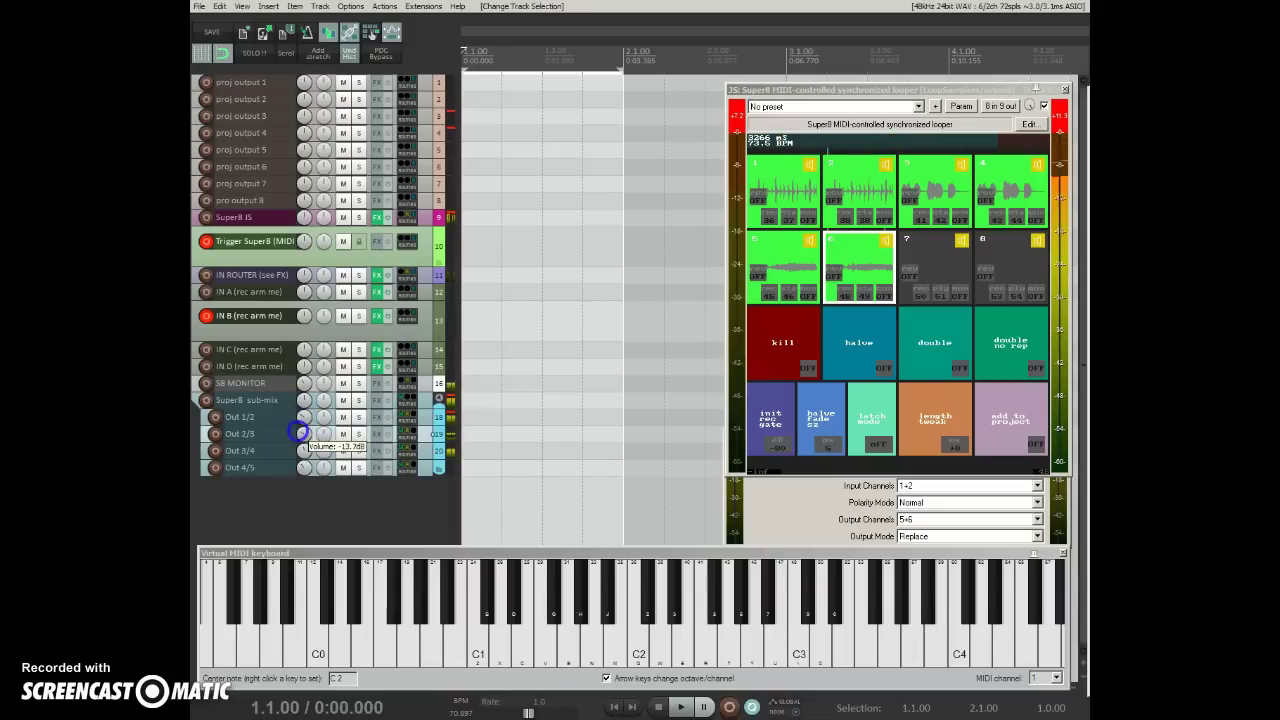
click(307, 452)
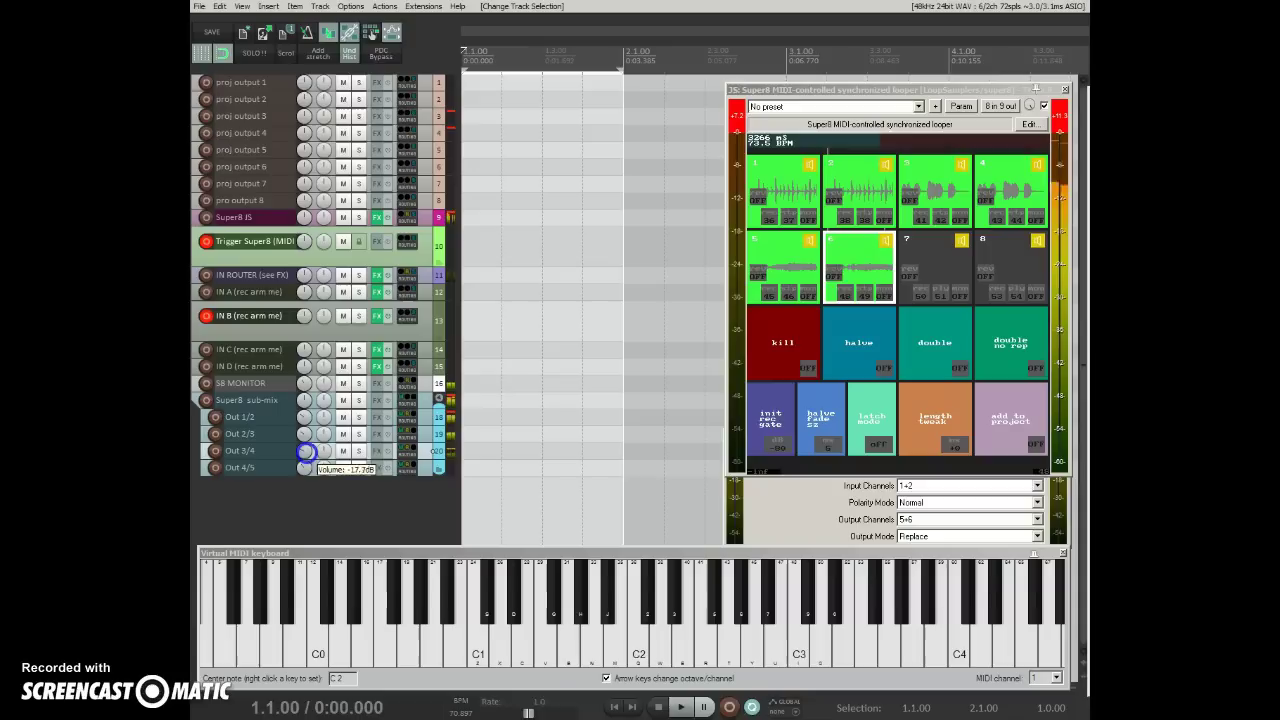
click(302, 418)
drag(302, 417, 302, 413)
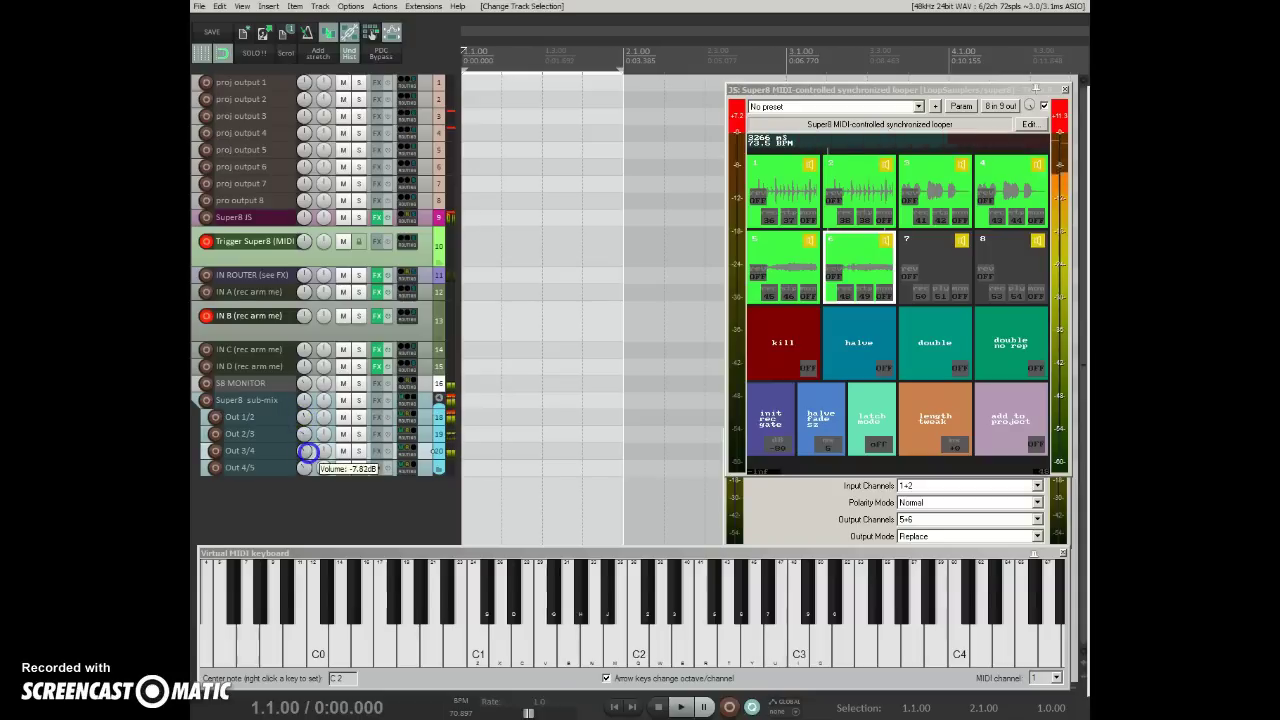
Step: Switch arming from IN B to IN A and record loops into Super8 slots 7 and 8
click(209, 316)
click(206, 292)
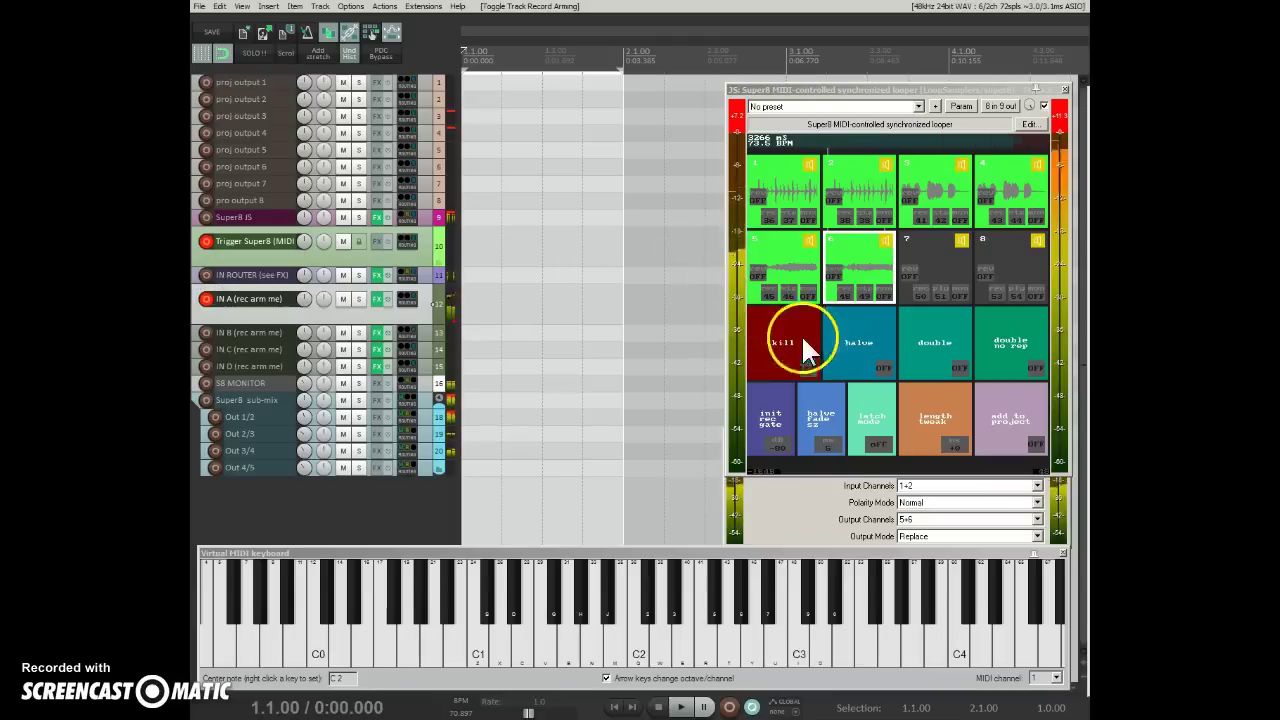
scroll(905, 519, down, 1)
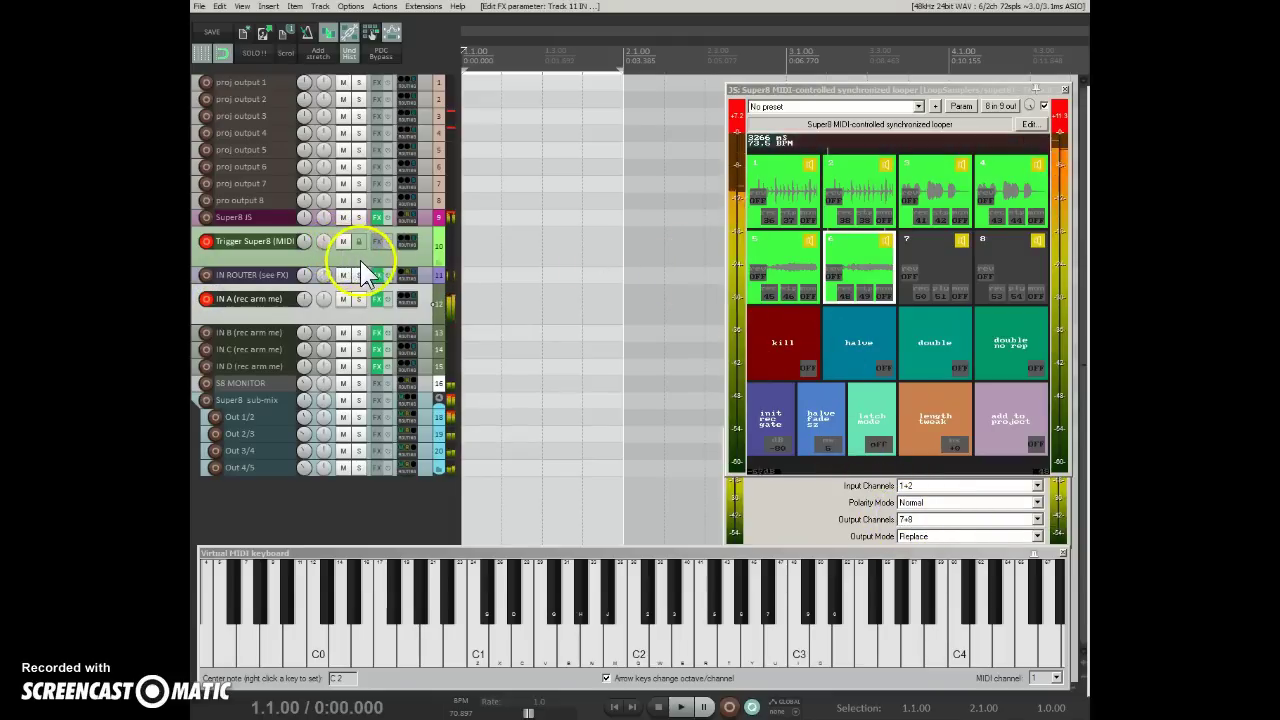
click(915, 288)
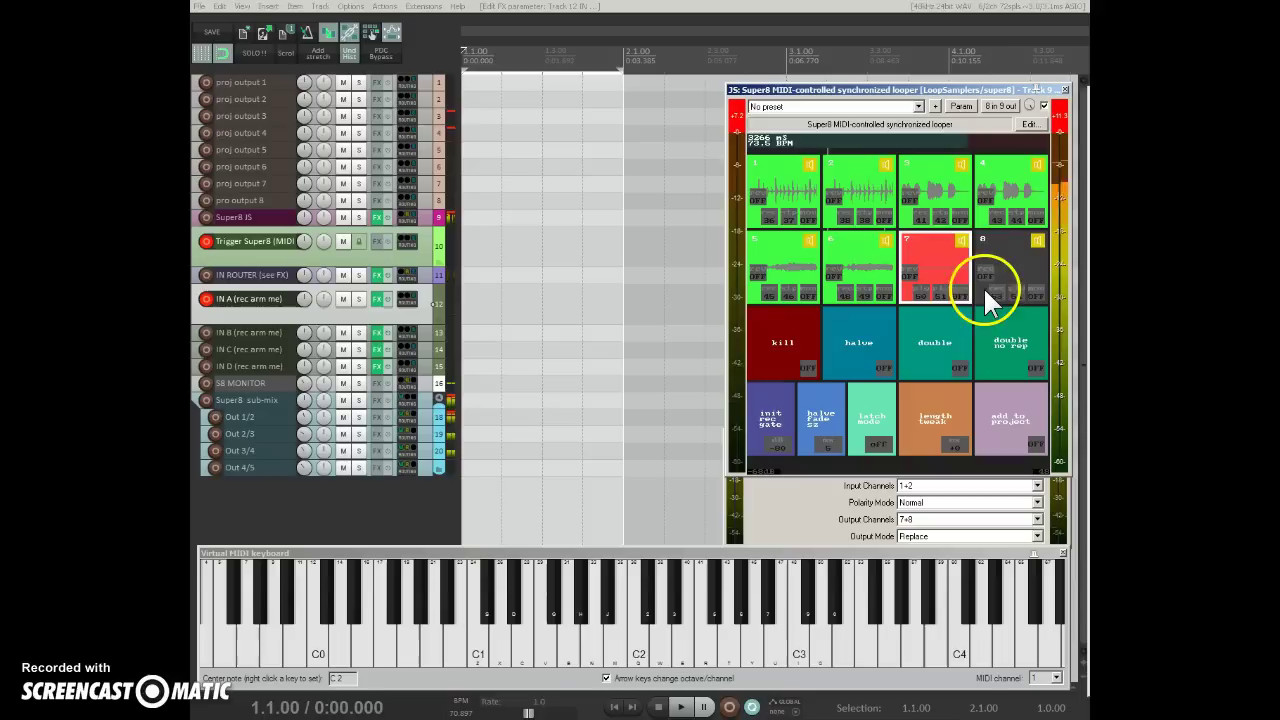
click(985, 286)
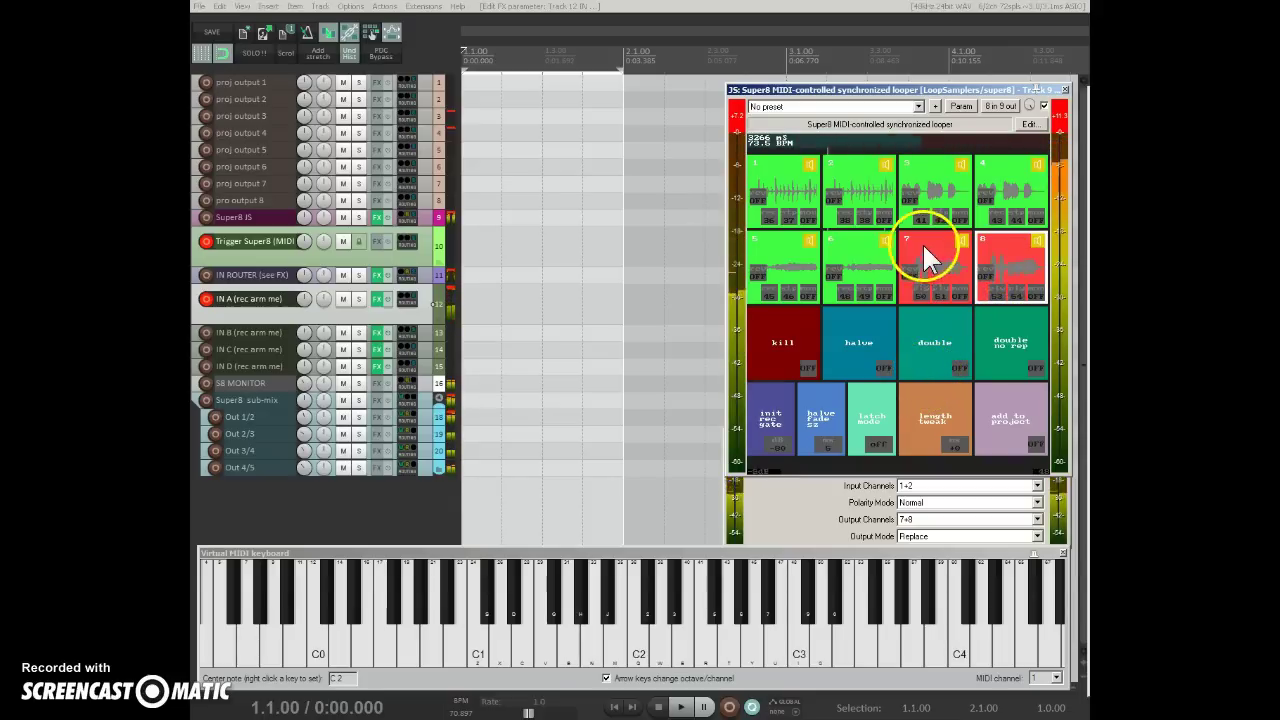
click(929, 282)
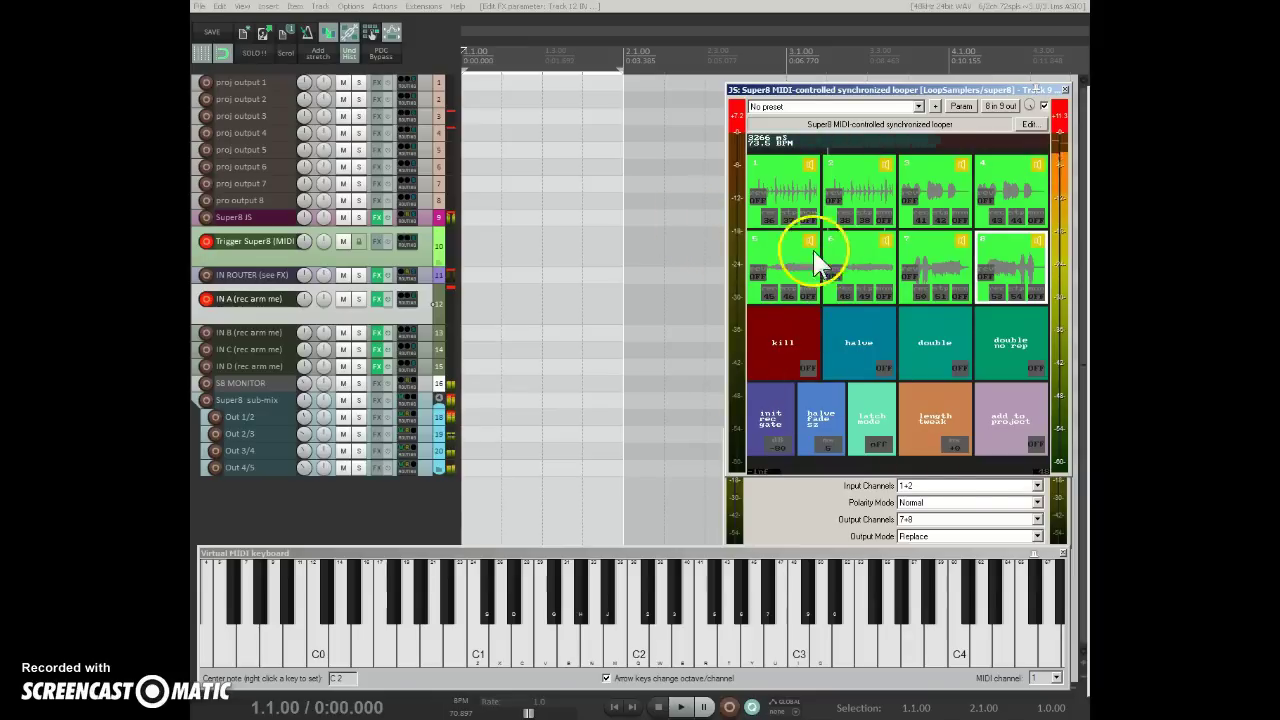
Step: Disarm the IN A track and record-arm IN B
click(206, 298)
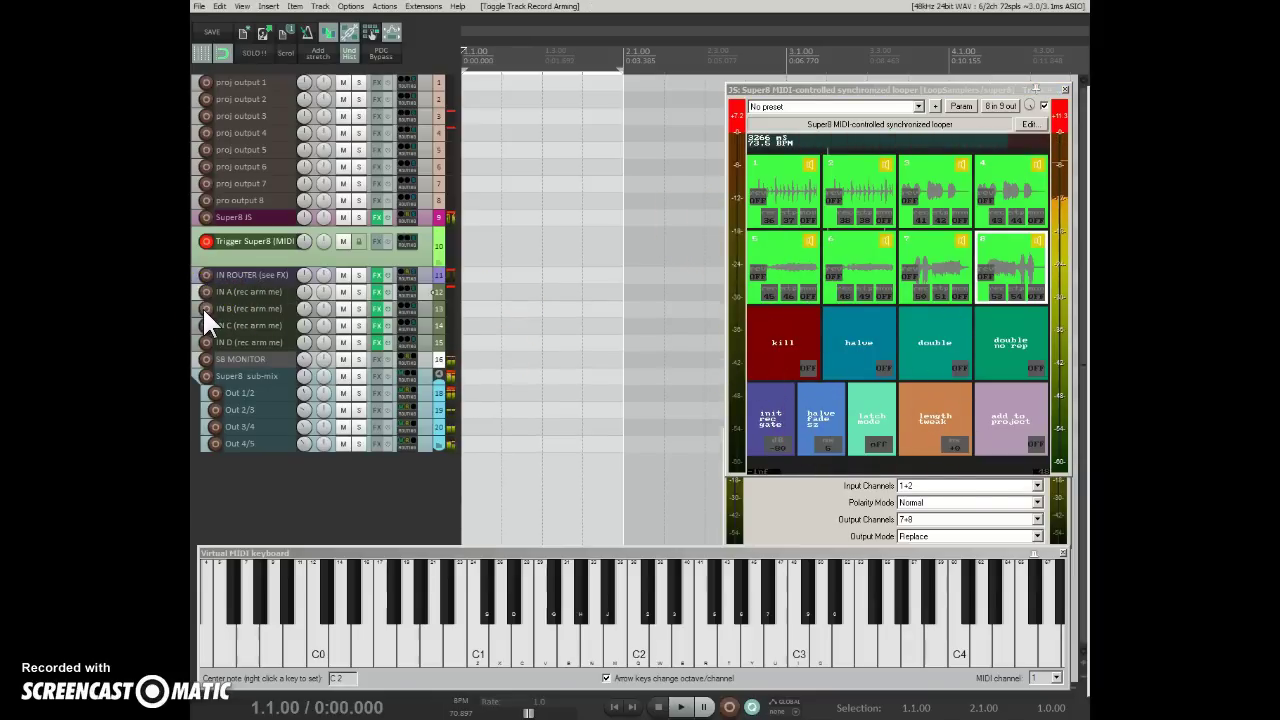
click(206, 308)
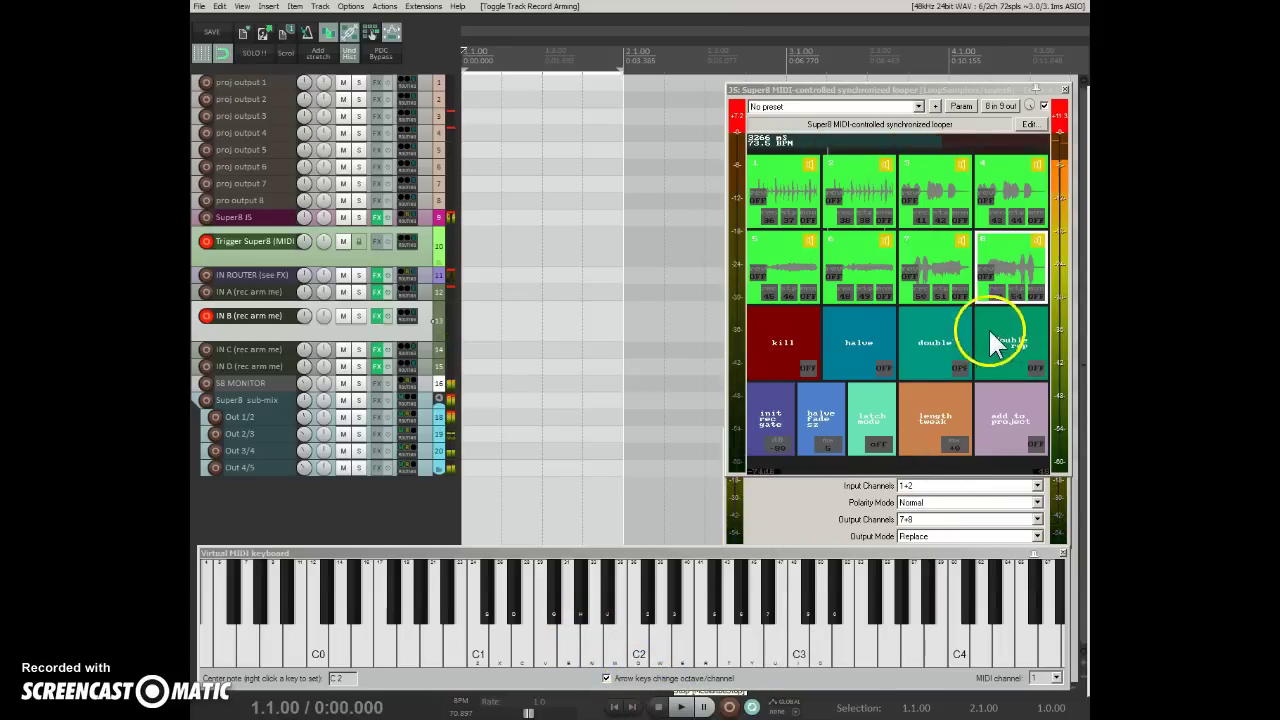
Step: Add the eight Super8 loops to the project, bypass the looper, and start playback
click(1010, 420)
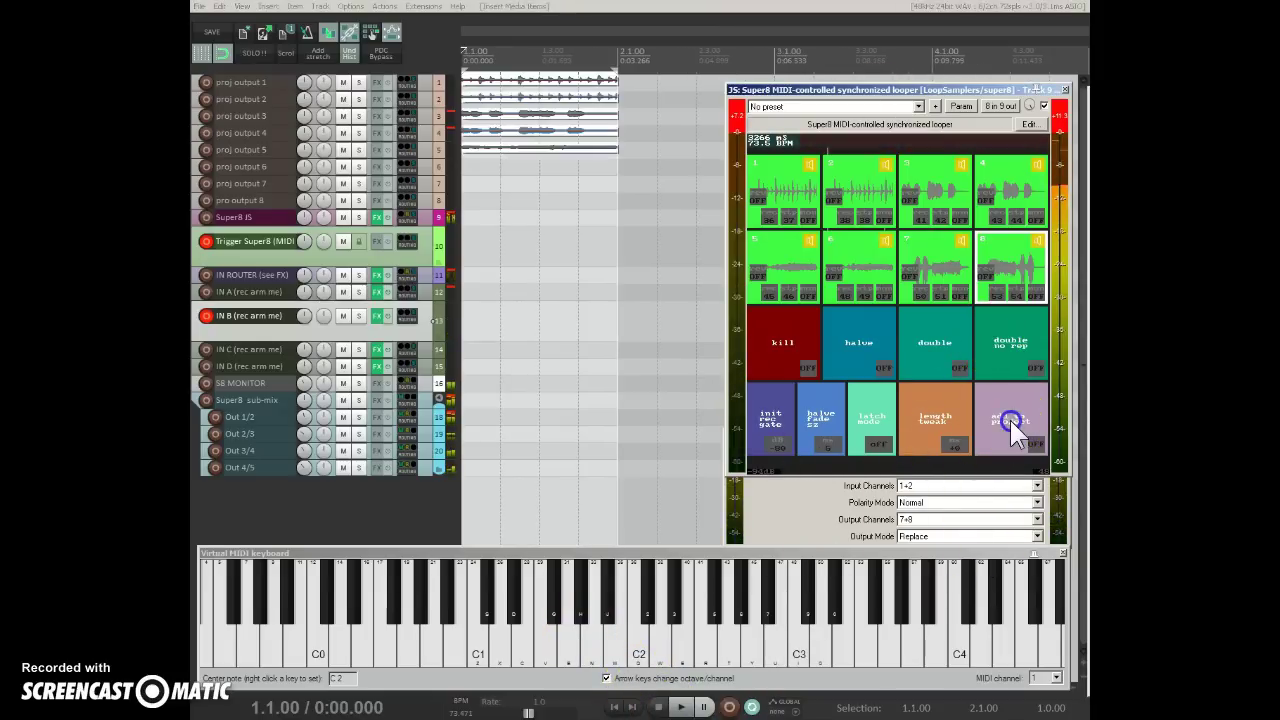
click(1044, 106)
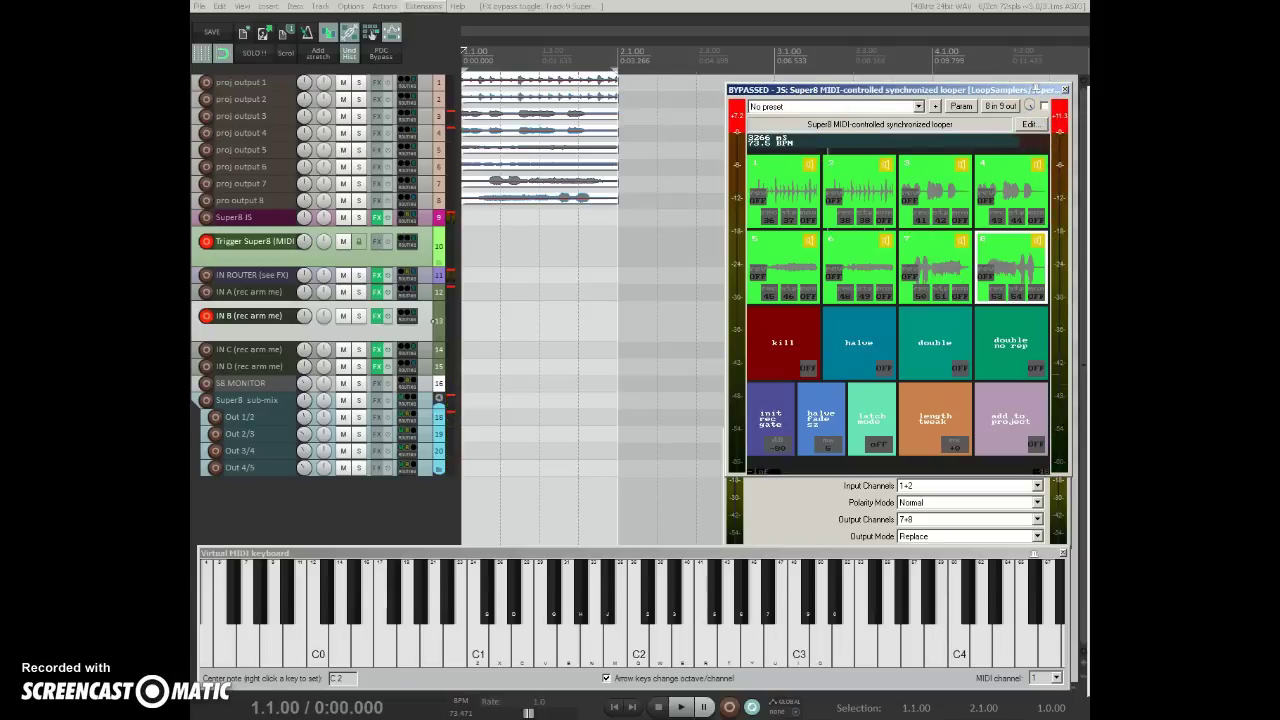
click(457, 55)
key(space)
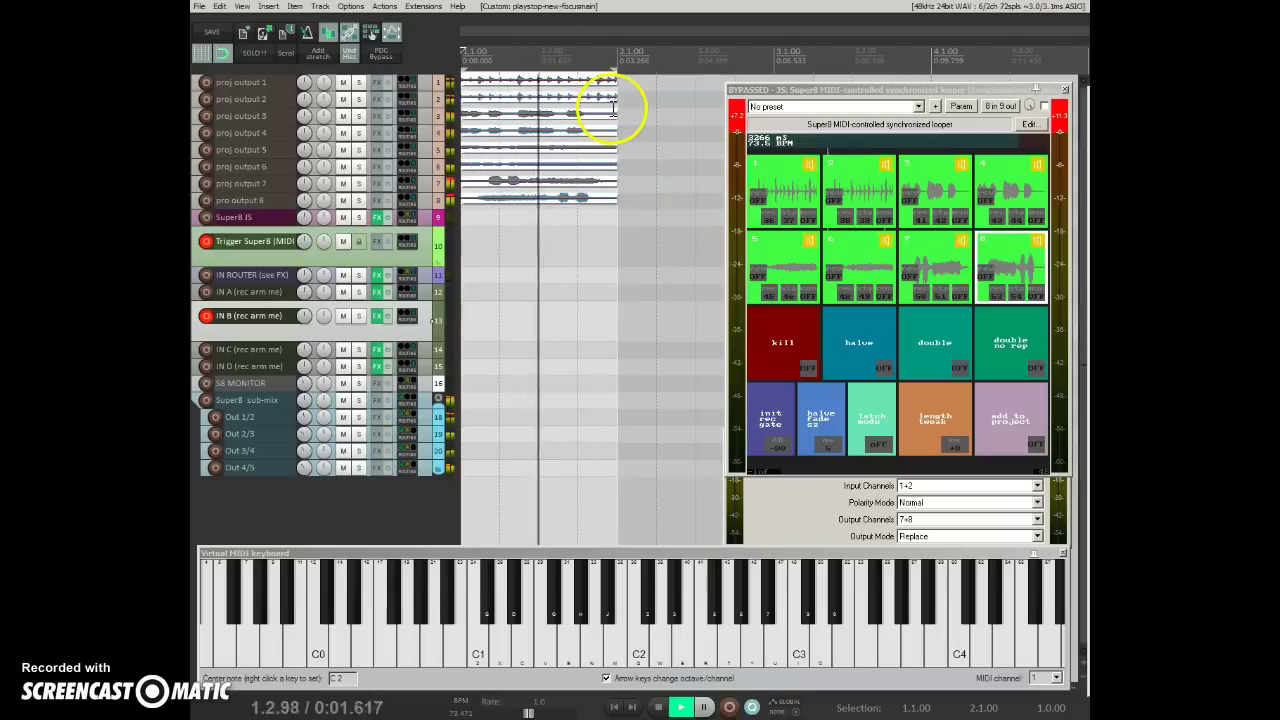
Step: Trim all eight loop items on the output tracks to one bar, then stop playback
mouse_move(616, 112)
mouse_down()
mouse_move(573, 112)
mouse_move(614, 112)
mouse_up()
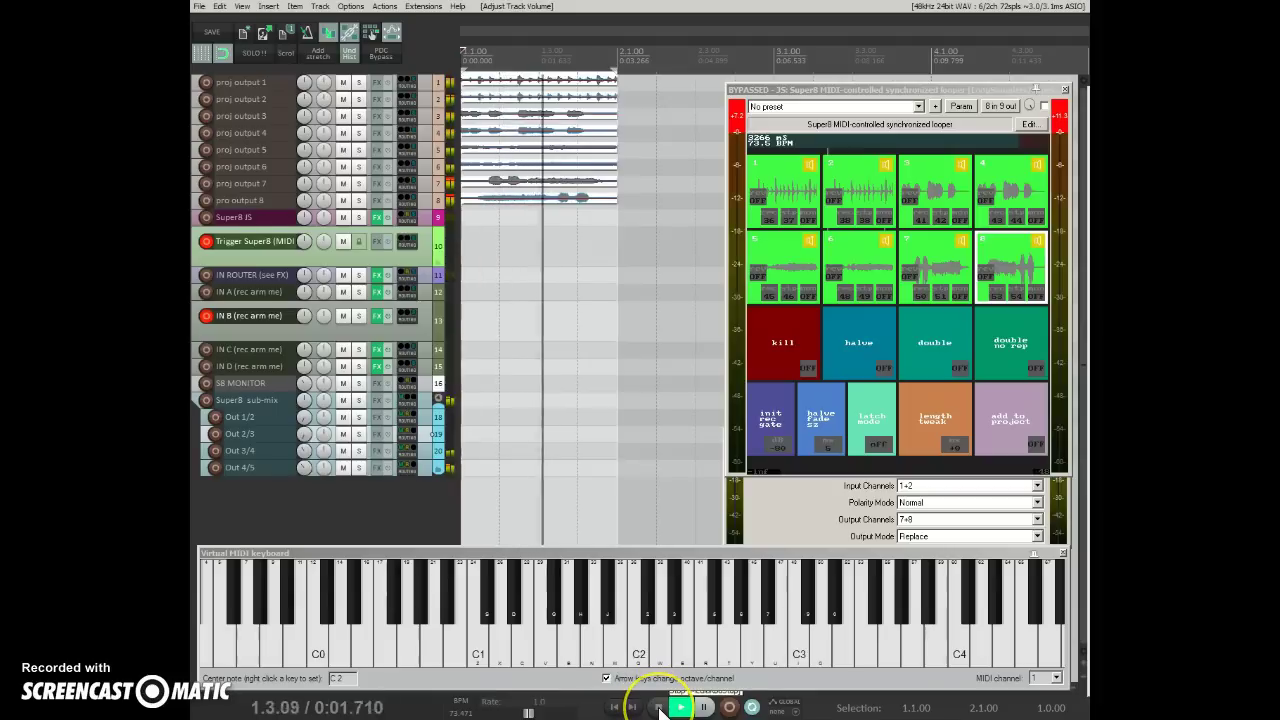
click(658, 708)
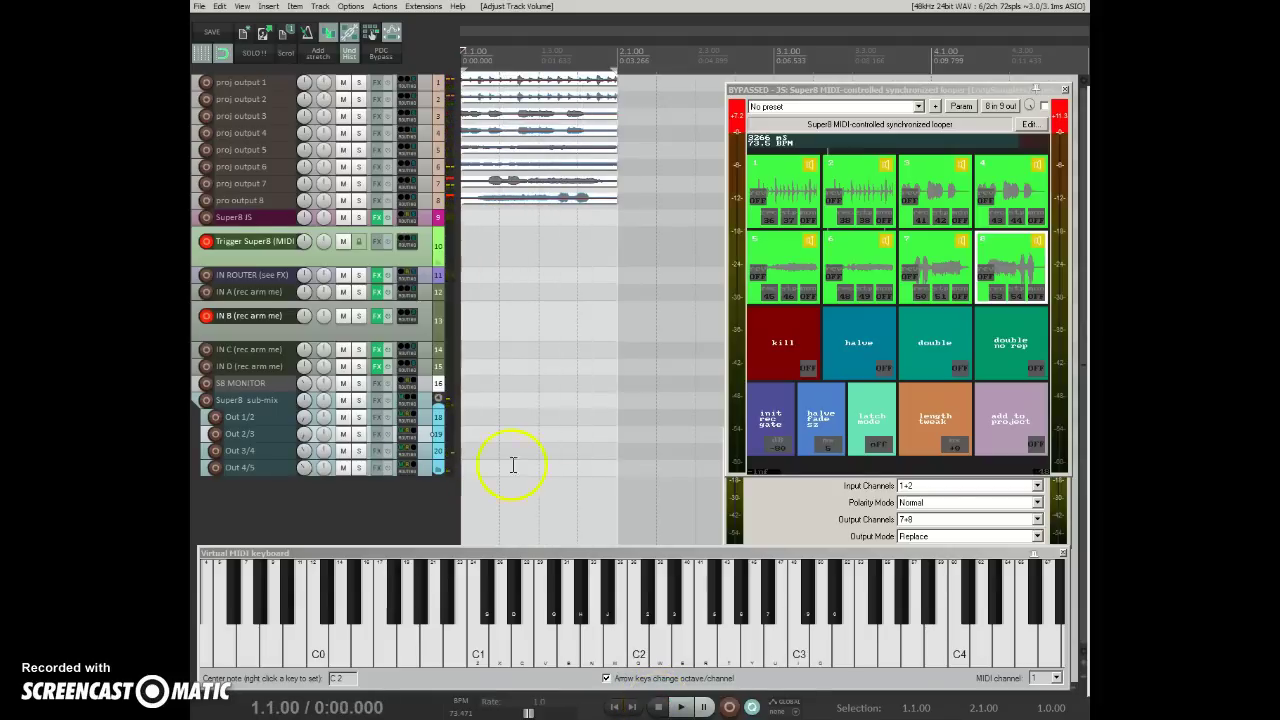